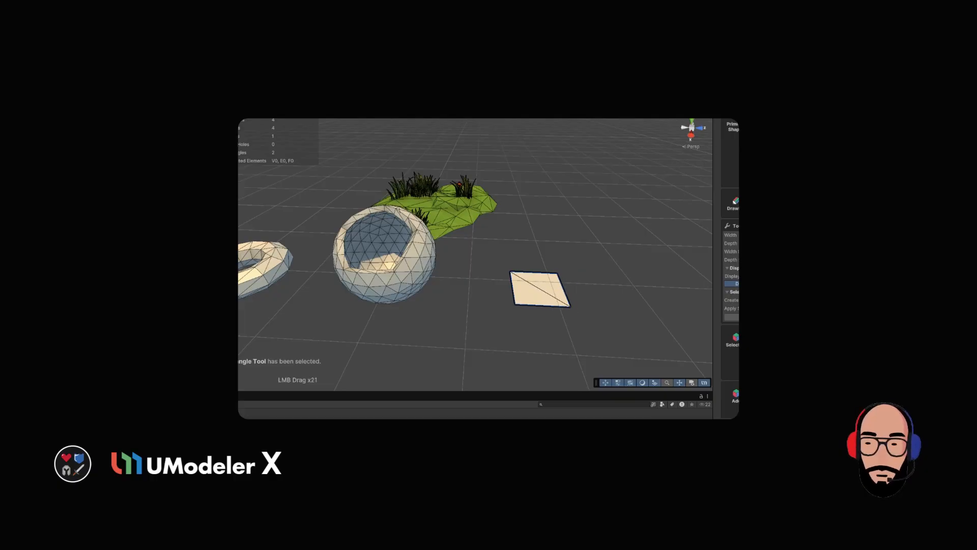
Step: Extrude the edges of the flat rectangle repeatedly to build a bent, chair-shaped strip with a curved base and upright back
{"action": "mouse_move", "coordinate": [509, 254]}
{"action": "left_mouse_down", "text": "alt"}
{"action": "mouse_move", "coordinate": [514, 247]}
{"action": "mouse_move", "coordinate": [495, 244]}
{"action": "left_mouse_up", "text": "alt"}
{"action": "left_click_drag", "start_coordinate": [501, 241], "coordinate": [499, 198], "text": "shift"}
{"action": "left_click_drag", "start_coordinate": [545, 311], "coordinate": [542, 296], "text": "alt"}
{"action": "left_click", "coordinate": [549, 289]}
{"action": "left_click_drag", "start_coordinate": [551, 261], "coordinate": [551, 294], "text": "shift"}
{"action": "left_click_drag", "start_coordinate": [584, 326], "coordinate": [574, 326]}
{"action": "left_click_drag", "start_coordinate": [542, 295], "coordinate": [542, 303], "text": "shift"}
{"action": "left_click_drag", "start_coordinate": [570, 332], "coordinate": [517, 325]}
{"action": "right_click_drag", "start_coordinate": [516, 324], "coordinate": [462, 224]}
{"action": "key", "text": "7"}
{"action": "key", "text": "w"}
{"action": "left_click_drag", "start_coordinate": [462, 321], "coordinate": [491, 201]}
{"action": "scroll", "coordinate": [532, 266], "scroll_direction": "up", "scroll_amount": 2}
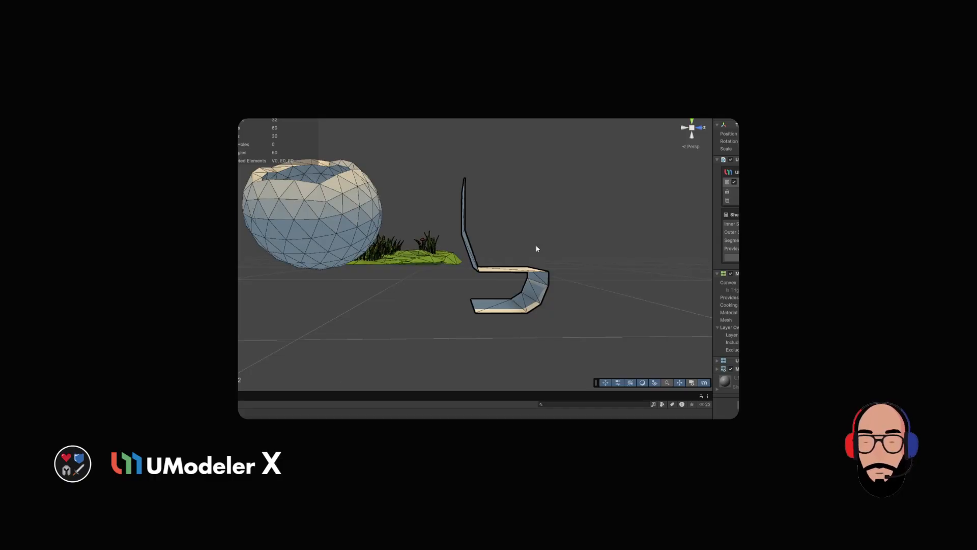
Step: Adjust the Shell modifier's outer thickness on the chair-shaped strip
{"action": "left_click_drag", "start_coordinate": [556, 258], "coordinate": [569, 269], "text": "alt"}
{"action": "left_click_drag", "start_coordinate": [488, 204], "coordinate": [509, 203], "text": "alt"}
{"action": "scroll", "coordinate": [509, 274], "scroll_direction": "up", "scroll_amount": 3}
{"action": "left_click_drag", "start_coordinate": [509, 274], "coordinate": [529, 270], "text": "alt"}
{"action": "left_click_drag", "start_coordinate": [731, 232], "coordinate": [758, 232]}
{"action": "left_click_drag", "start_coordinate": [509, 254], "coordinate": [560, 239], "text": "alt"}
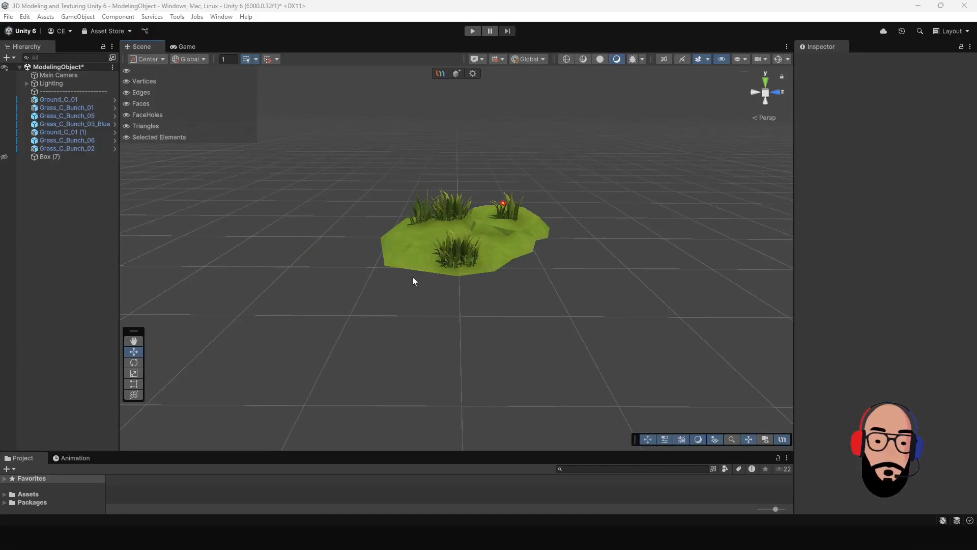
Step: Create a UModeler X torus in front of the grass patch with radii of about 0.40 and 0.09, then deselect it
{"action": "left_click_drag", "start_coordinate": [412, 280], "coordinate": [454, 269], "text": "alt"}
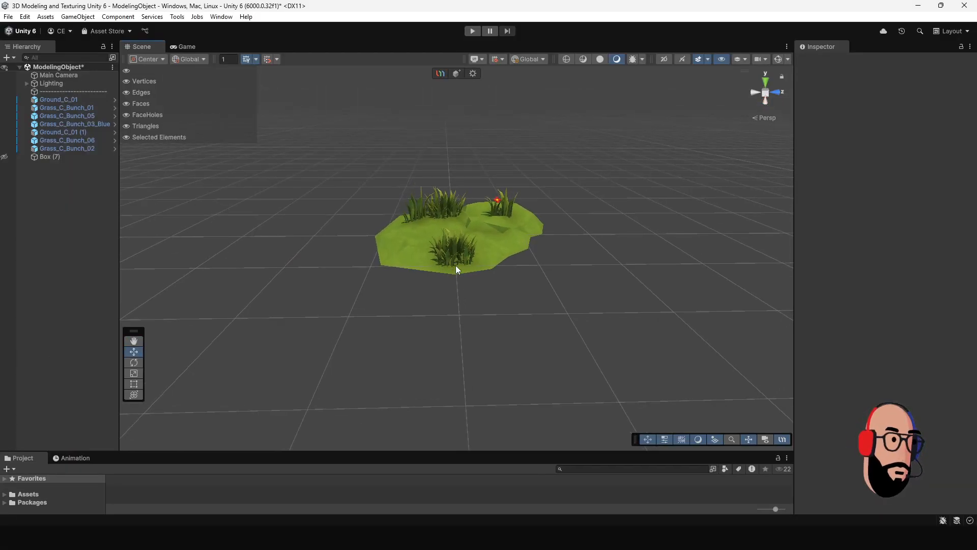
{"action": "left_click", "coordinate": [457, 74]}
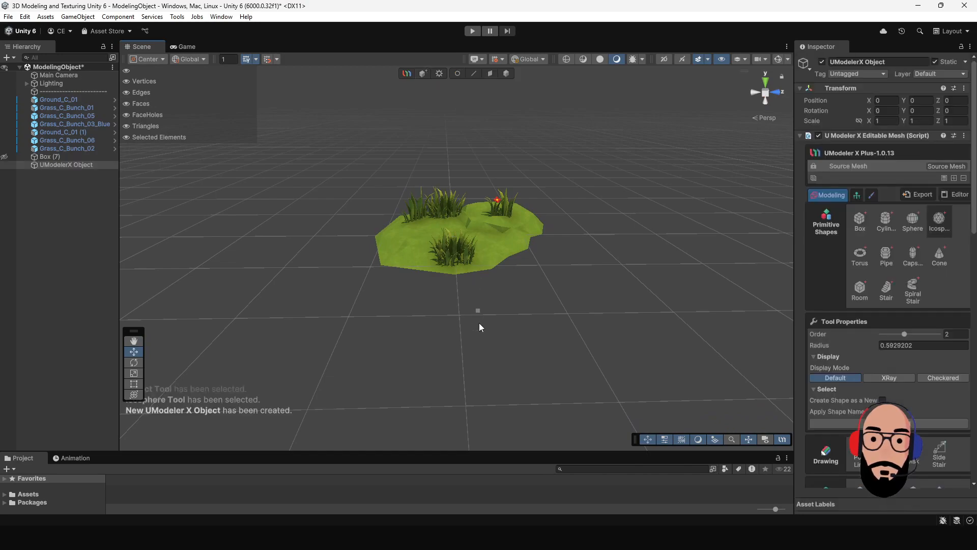
{"action": "left_click", "coordinate": [859, 254]}
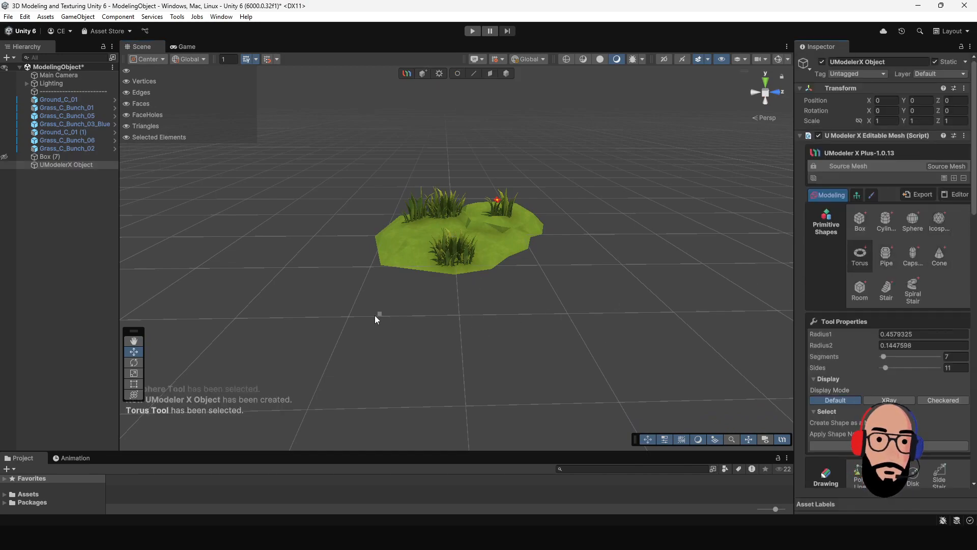
{"action": "left_click_drag", "start_coordinate": [361, 315], "coordinate": [383, 337]}
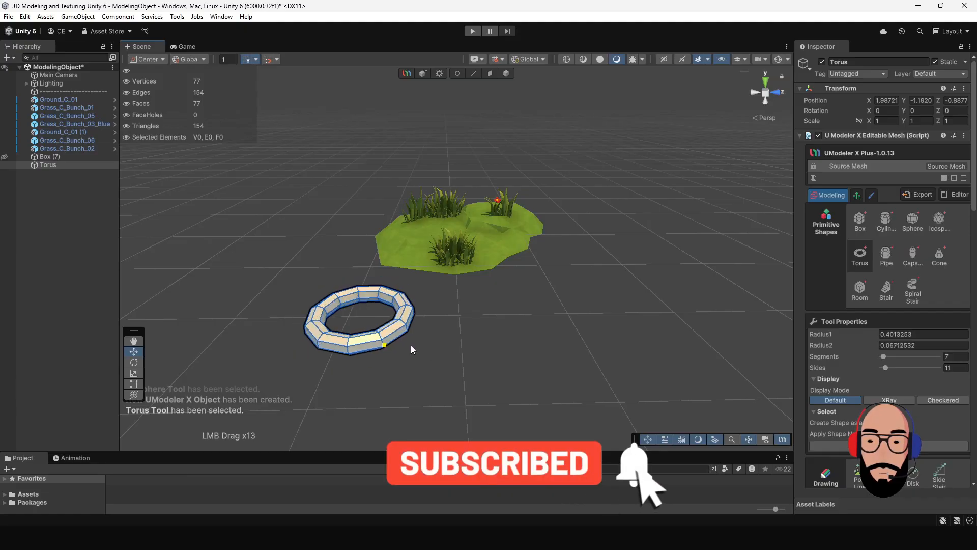
{"action": "left_click", "coordinate": [411, 346]}
{"action": "left_click_drag", "start_coordinate": [523, 369], "coordinate": [436, 338], "text": "alt"}
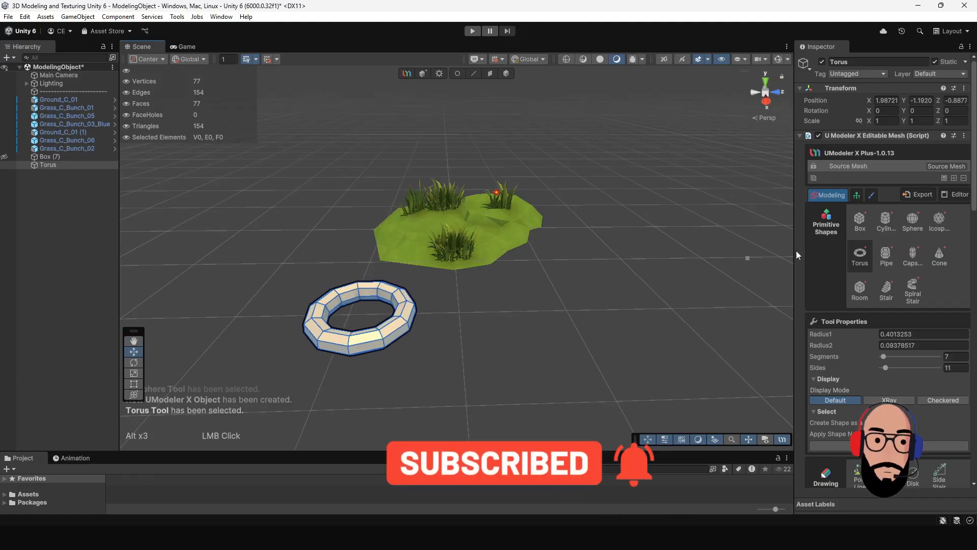
{"action": "left_click", "coordinate": [506, 73]}
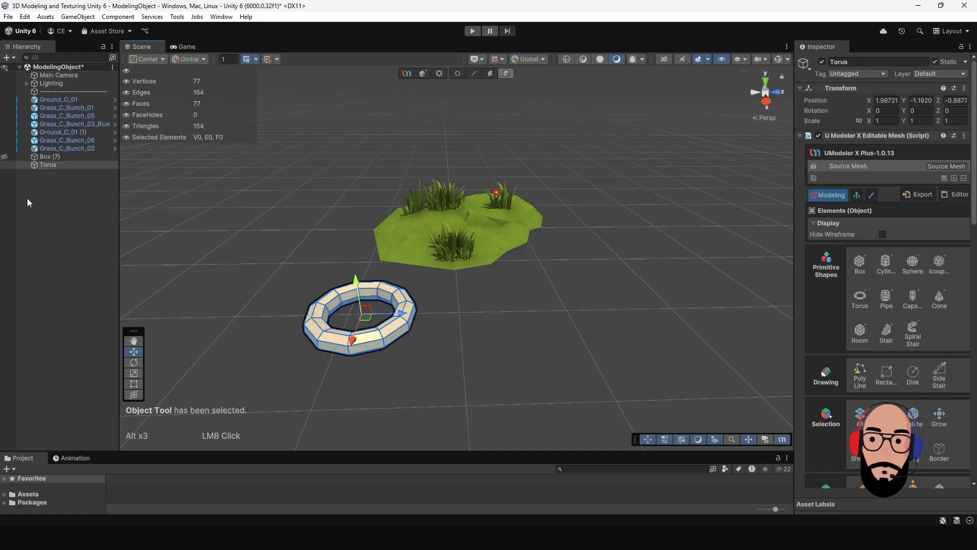
{"action": "left_click", "coordinate": [26, 200]}
Step: Create an order 2 icosphere of about 0.49 radius beside the torus and move it along X to about 2.28
{"action": "left_click", "coordinate": [455, 74]}
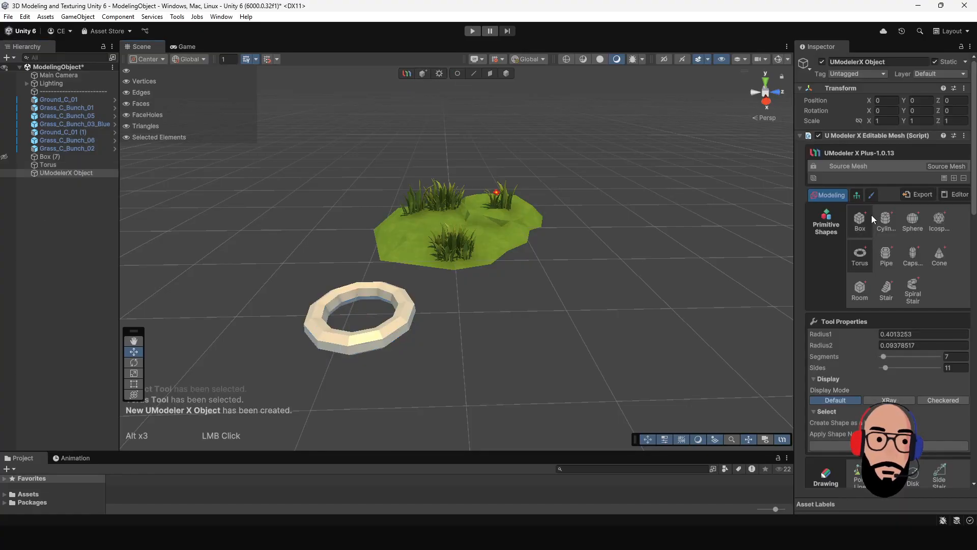
{"action": "left_click", "coordinate": [941, 223]}
{"action": "left_click_drag", "start_coordinate": [533, 311], "coordinate": [589, 332]}
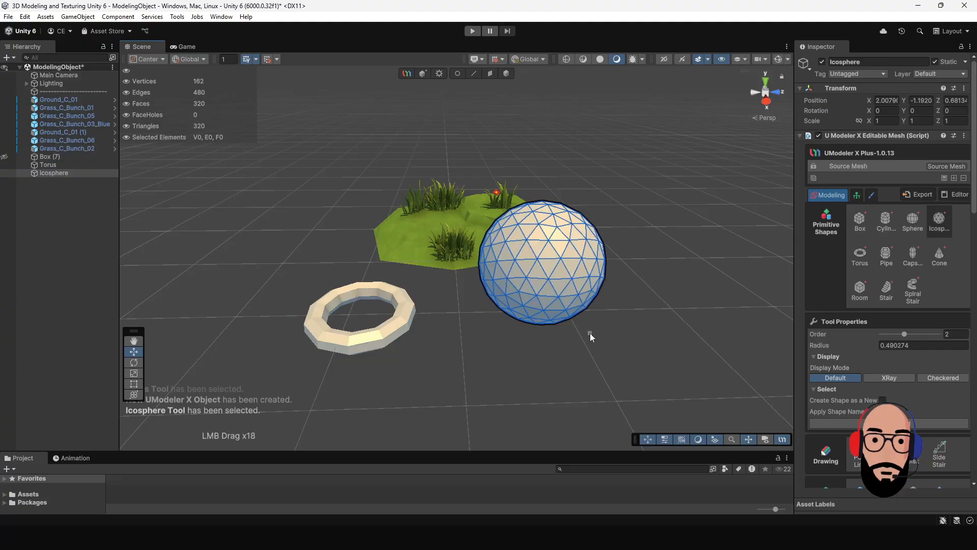
{"action": "left_click", "coordinate": [506, 74]}
{"action": "left_click_drag", "start_coordinate": [595, 229], "coordinate": [597, 267], "text": "alt"}
{"action": "left_click_drag", "start_coordinate": [542, 285], "coordinate": [547, 306]}
Step: Select the torus and add a Push modifier to it
{"action": "left_click_drag", "start_coordinate": [457, 310], "coordinate": [396, 277], "text": "alt"}
{"action": "left_click", "coordinate": [400, 325]}
{"action": "middle_click_drag", "start_coordinate": [483, 338], "coordinate": [515, 329]}
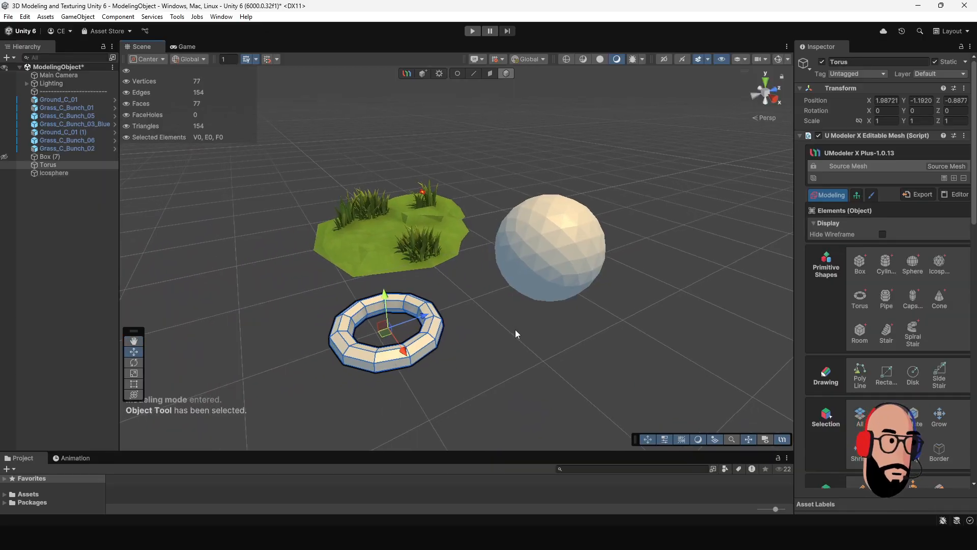
{"action": "left_click_drag", "start_coordinate": [515, 329], "coordinate": [553, 297], "text": "alt"}
{"action": "left_click_drag", "start_coordinate": [668, 276], "coordinate": [753, 223], "text": "alt"}
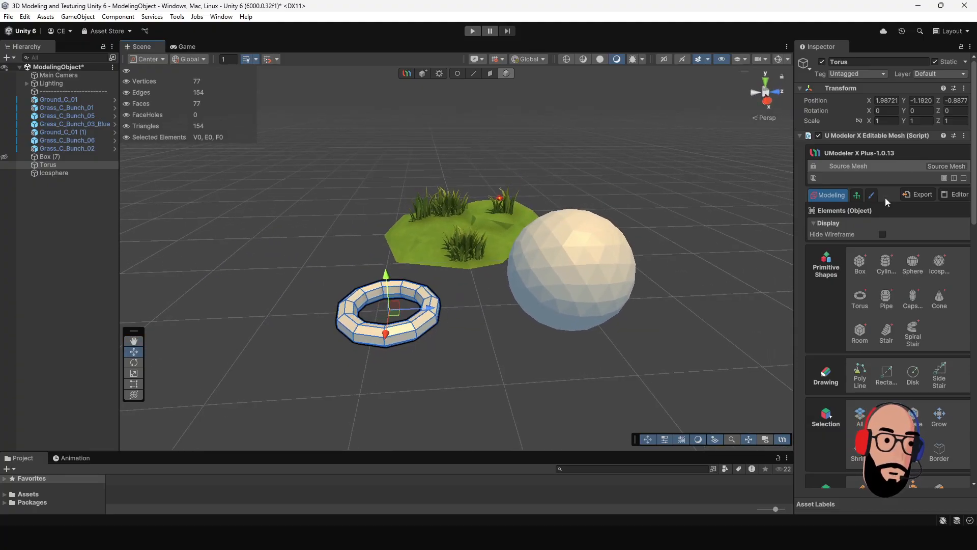
{"action": "left_click", "coordinate": [953, 179]}
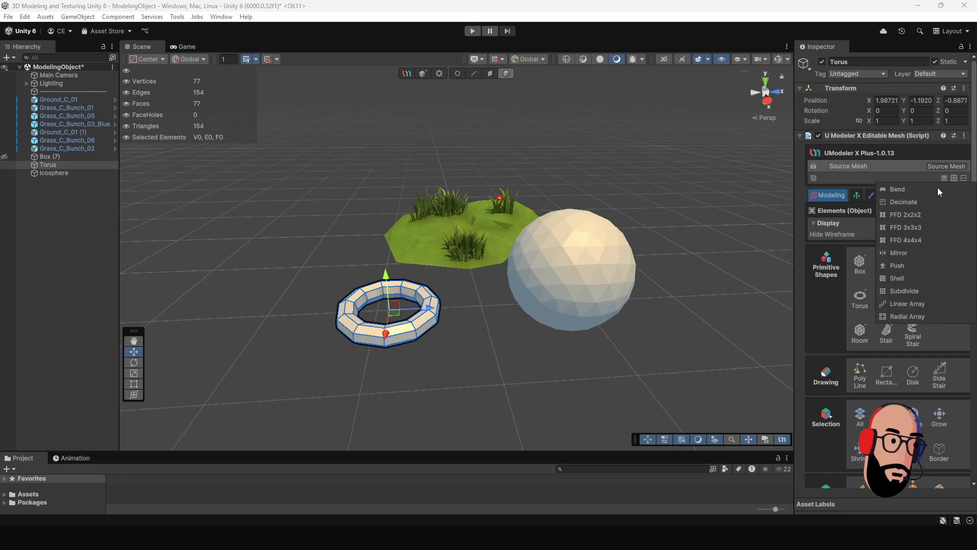
{"action": "left_click", "coordinate": [893, 267]}
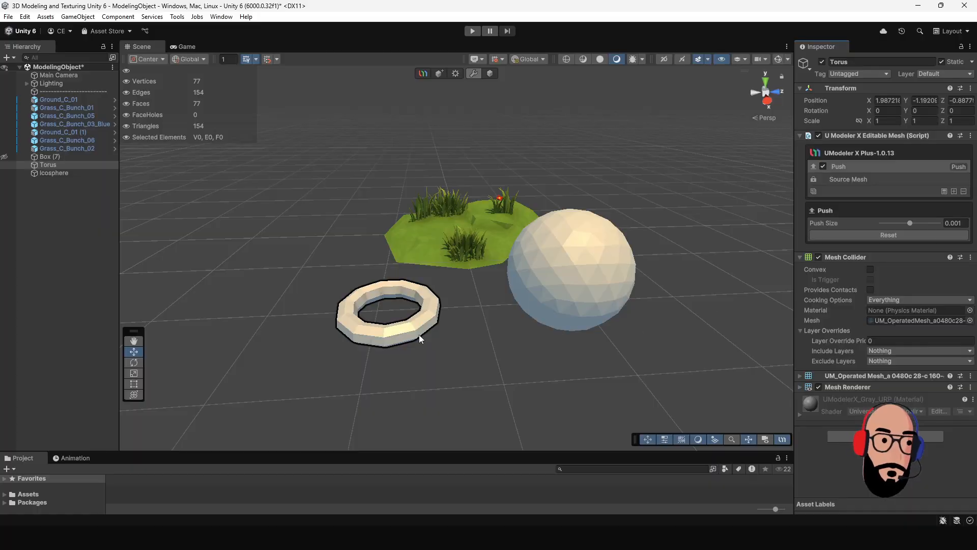
Step: Try Push sizes such as 0.005, 0.05, 0.07 and 0.045 on the torus
{"action": "scroll", "coordinate": [414, 331], "scroll_direction": "up", "scroll_amount": 2}
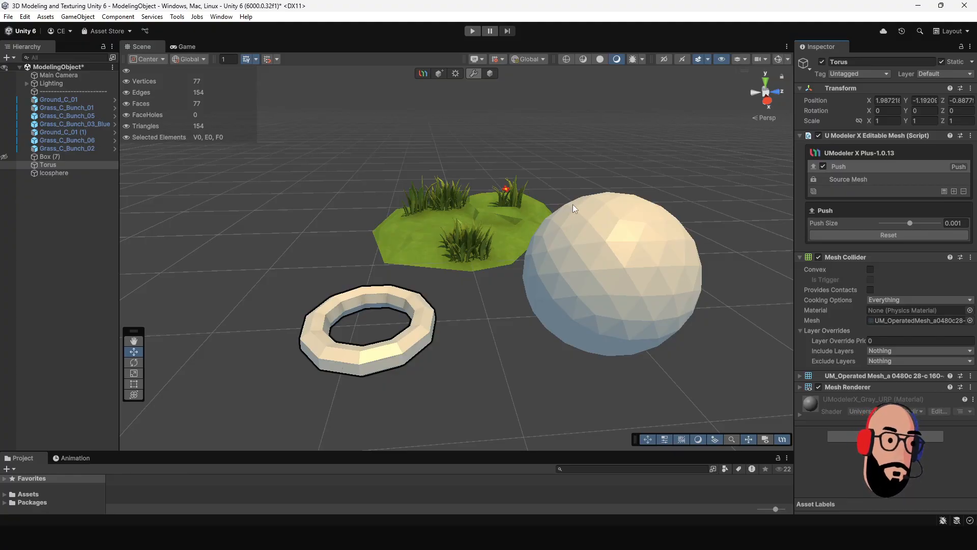
{"action": "left_click", "coordinate": [965, 223]}
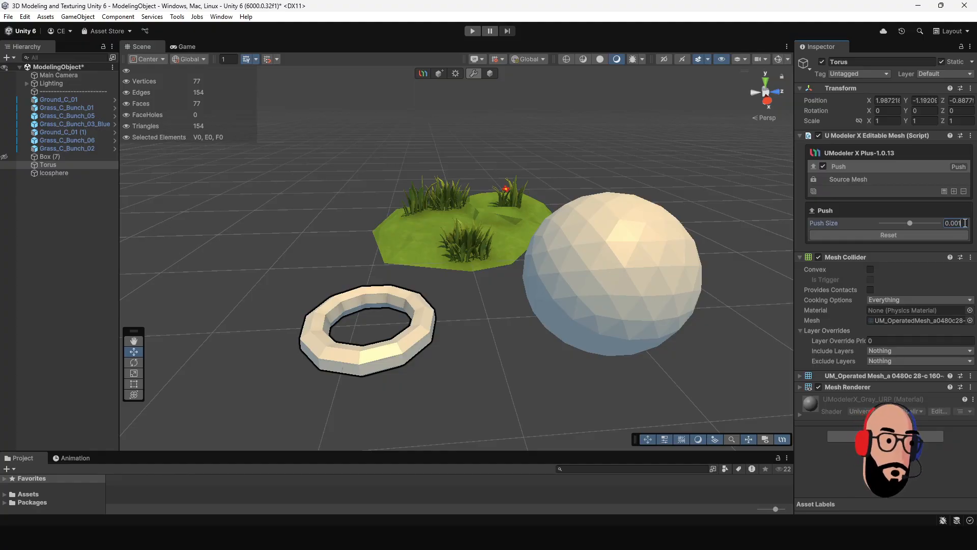
{"action": "key", "text": "BackSpace"}
{"action": "type", "text": "5"}
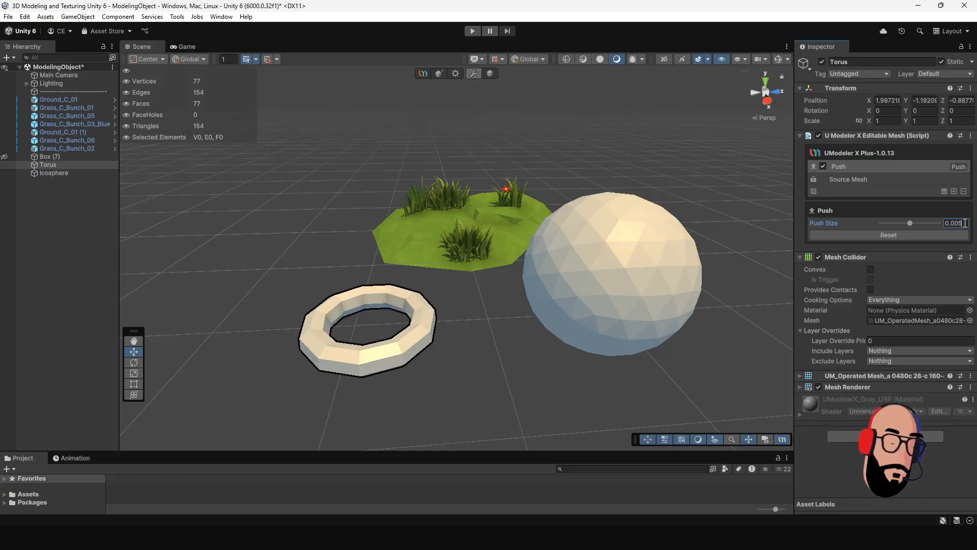
{"action": "key", "text": "BackSpace"}
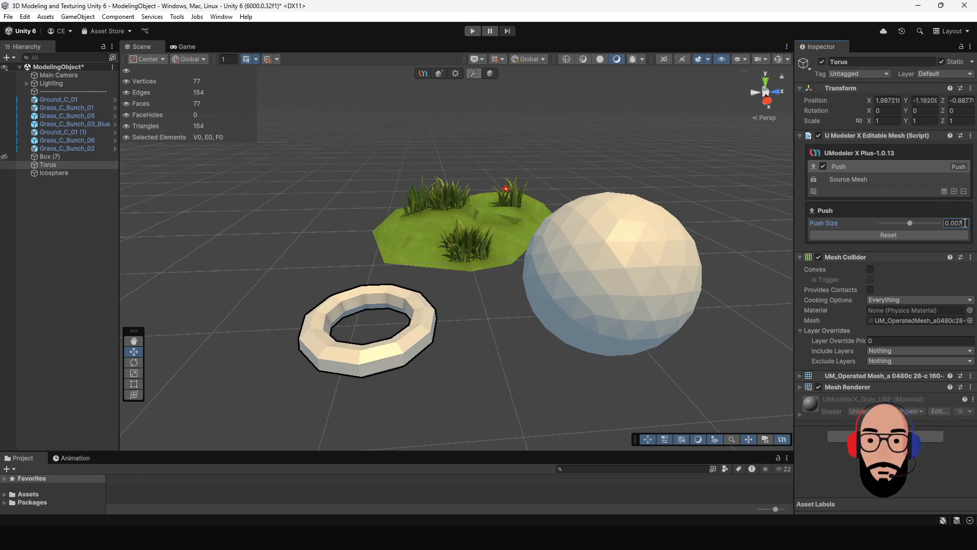
{"action": "key", "text": "BackSpace"}
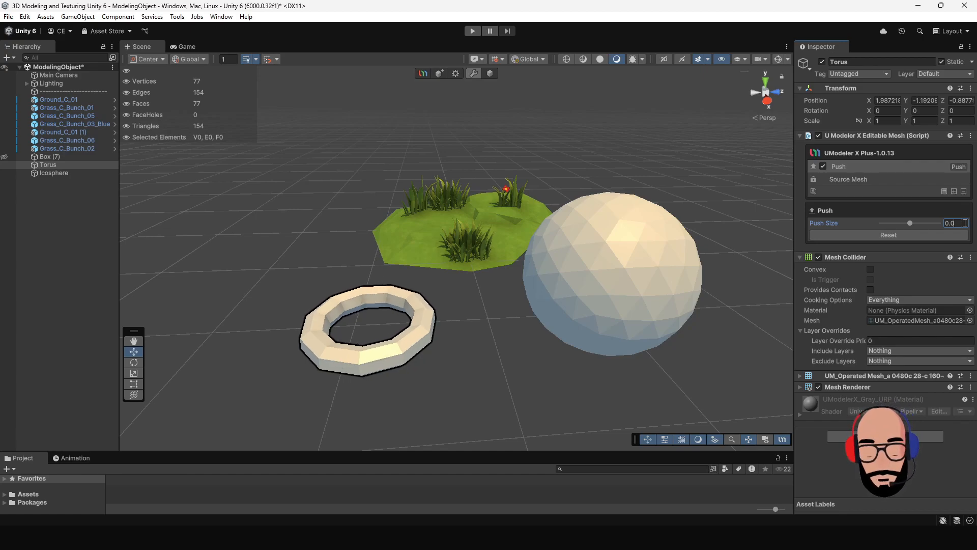
{"action": "type", "text": "5"}
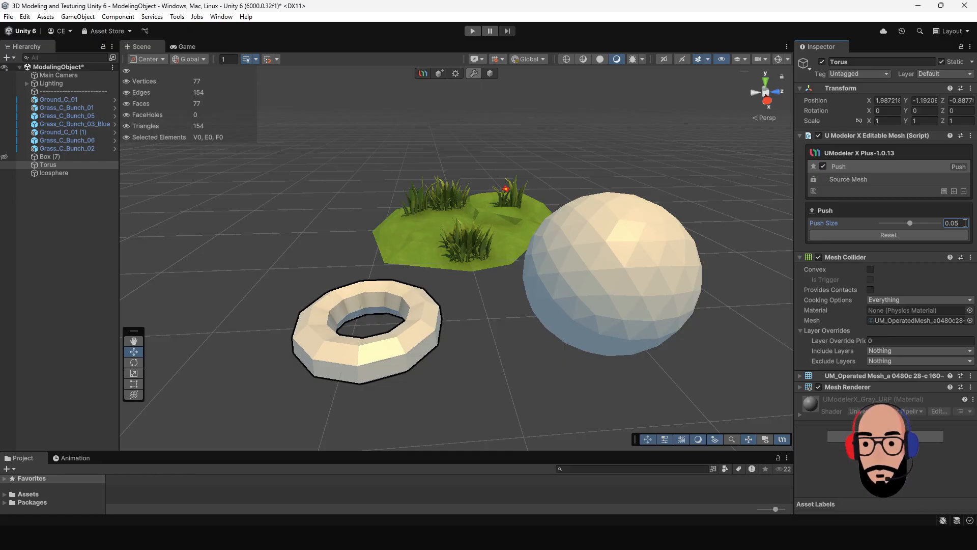
{"action": "key", "text": "BackSpace"}
{"action": "type", "text": "5"}
{"action": "key", "text": "BackSpace"}
{"action": "type", "text": "6"}
{"action": "key", "text": "BackSpace"}
{"action": "type", "text": "7"}
{"action": "key", "text": "BackSpace"}
{"action": "type", "text": "6"}
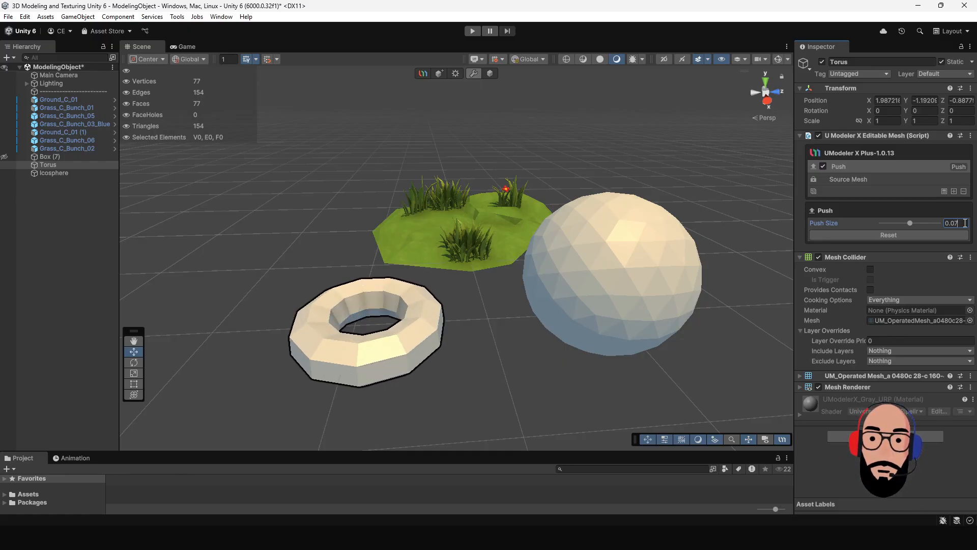
{"action": "key", "text": "BackSpace"}
{"action": "type", "text": "4"}
{"action": "key", "text": "BackSpace"}
{"action": "type", "text": "45"}
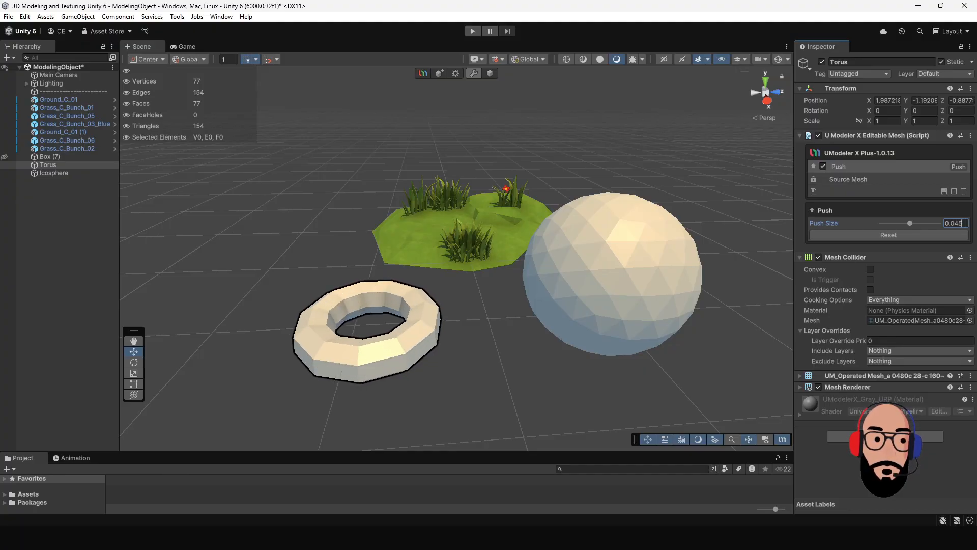
Step: Set the torus's Push Size to 0.07
{"action": "key", "text": "BackSpace"}
{"action": "key", "text": "BackSpace"}
{"action": "type", "text": "1"}
{"action": "key", "text": "BackSpace"}
{"action": "type", "text": "2"}
{"action": "key", "text": "BackSpace"}
{"action": "type", "text": "5"}
{"action": "key", "text": "BackSpace"}
{"action": "type", "text": "5"}
{"action": "key", "text": "BackSpace"}
{"action": "type", "text": "7"}
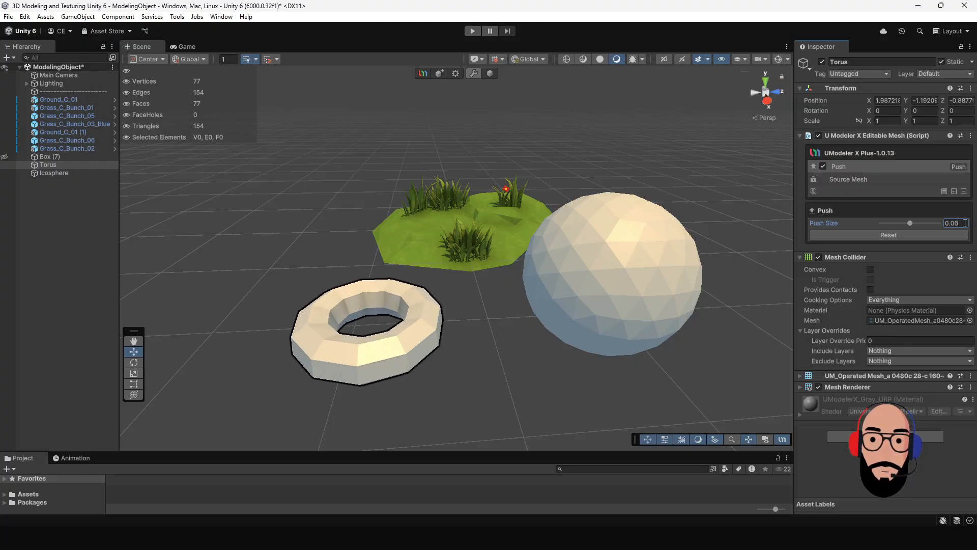
Step: Move the torus along Z to about -1.98 and the icosphere along Z to about 0.13
{"action": "left_click_drag", "start_coordinate": [560, 386], "coordinate": [426, 334], "text": "alt"}
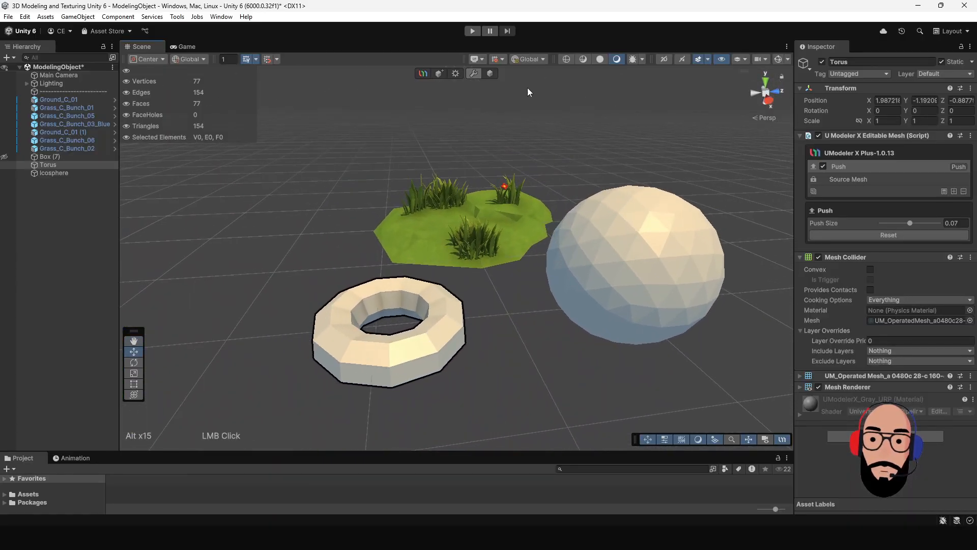
{"action": "left_click", "coordinate": [491, 72]}
{"action": "left_click_drag", "start_coordinate": [473, 295], "coordinate": [391, 362], "text": "alt"}
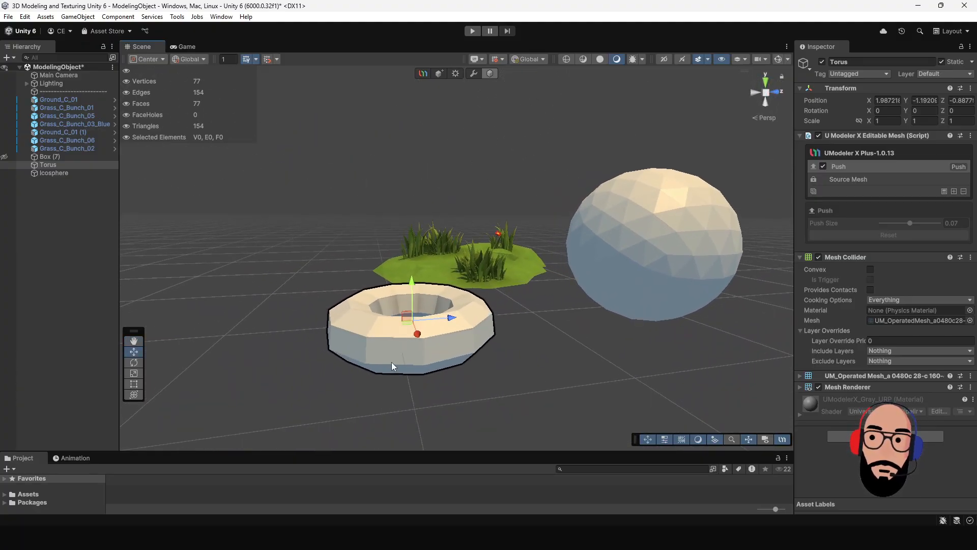
{"action": "left_click_drag", "start_coordinate": [441, 271], "coordinate": [446, 326], "text": "alt"}
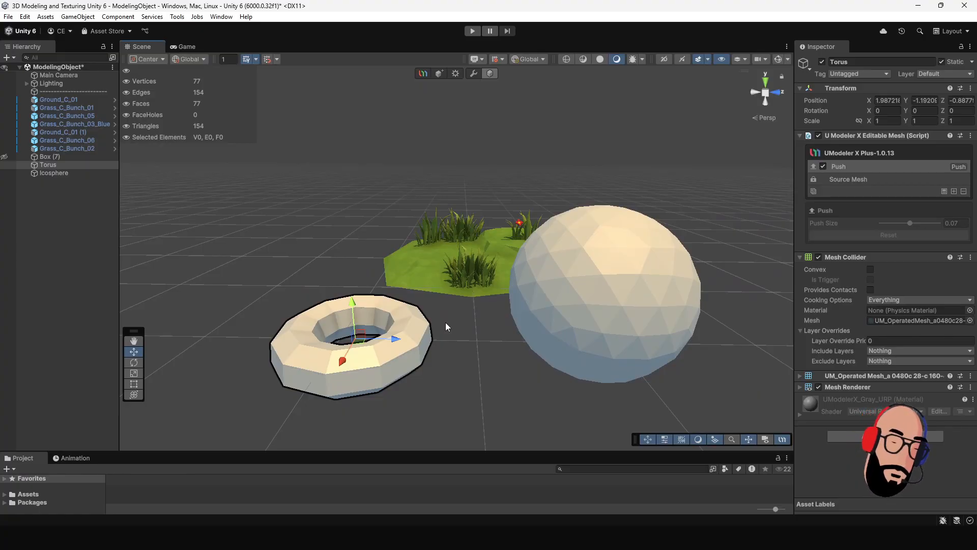
{"action": "left_click_drag", "start_coordinate": [397, 338], "coordinate": [248, 337]}
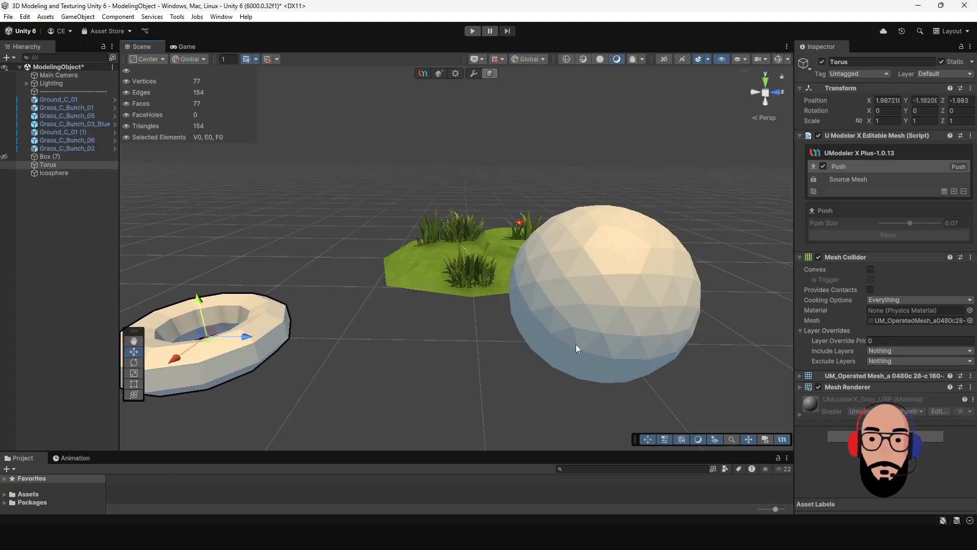
{"action": "left_click", "coordinate": [597, 316]}
{"action": "left_click_drag", "start_coordinate": [641, 298], "coordinate": [496, 278]}
Step: In face mode, select the five triangles that meet at one vertex on the icosphere's upper front
{"action": "scroll", "coordinate": [500, 254], "scroll_direction": "up", "scroll_amount": 3}
{"action": "left_click", "coordinate": [491, 73]}
{"action": "scroll", "coordinate": [499, 279], "scroll_direction": "up", "scroll_amount": 2}
{"action": "left_click", "coordinate": [518, 282]}
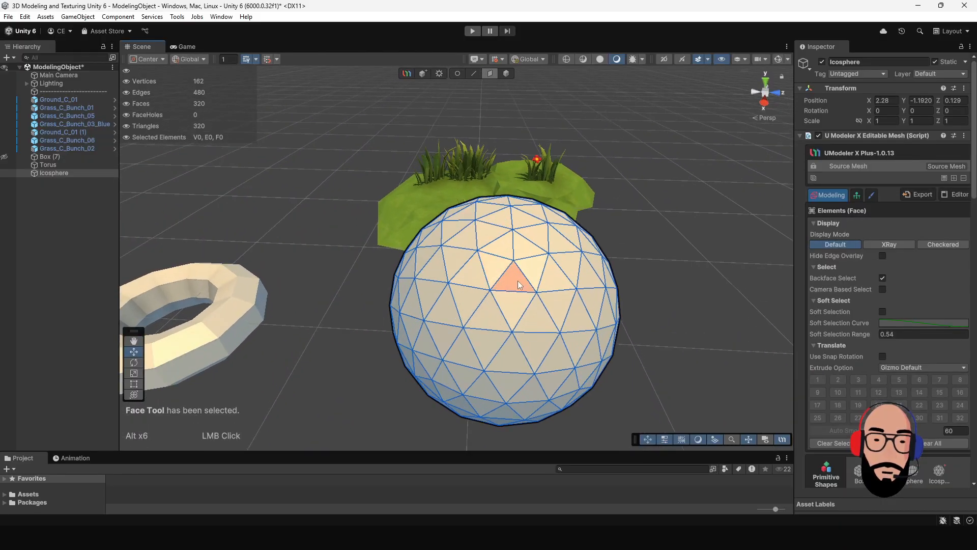
{"action": "left_click", "coordinate": [492, 267], "text": "shift"}
{"action": "left_click", "coordinate": [501, 246], "text": "shift"}
{"action": "left_click", "coordinate": [524, 247], "text": "shift"}
{"action": "left_click", "coordinate": [540, 277], "text": "shift"}
{"action": "middle_click_drag", "start_coordinate": [588, 294], "coordinate": [302, 265], "text": "alt"}
{"action": "left_click_drag", "start_coordinate": [302, 265], "coordinate": [438, 305], "text": "alt"}
Step: Grow the face selection repeatedly until it covers a large patch on the icosphere's upper front
{"action": "scroll", "coordinate": [868, 321], "scroll_direction": "down", "scroll_amount": 9}
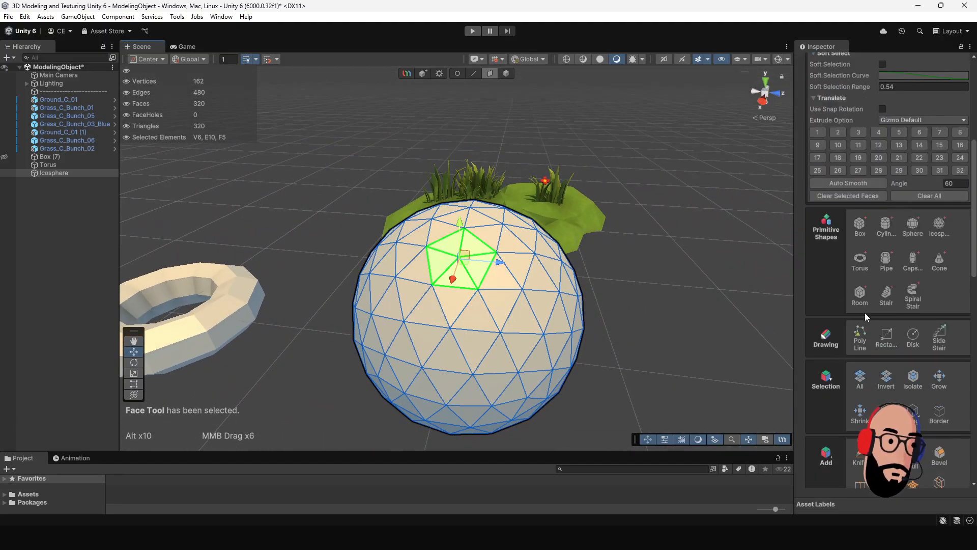
{"action": "scroll", "coordinate": [865, 313], "scroll_direction": "down", "scroll_amount": 6}
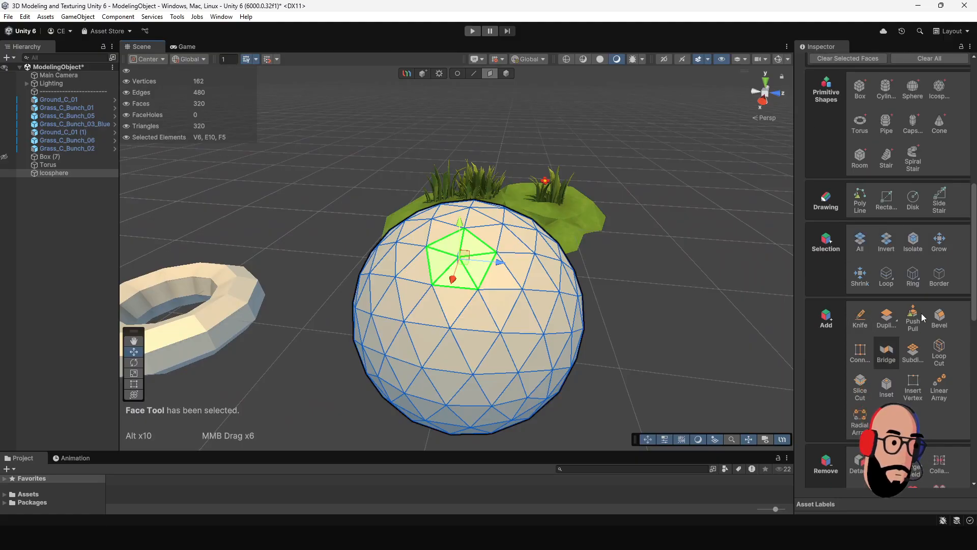
{"action": "left_click", "coordinate": [939, 244]}
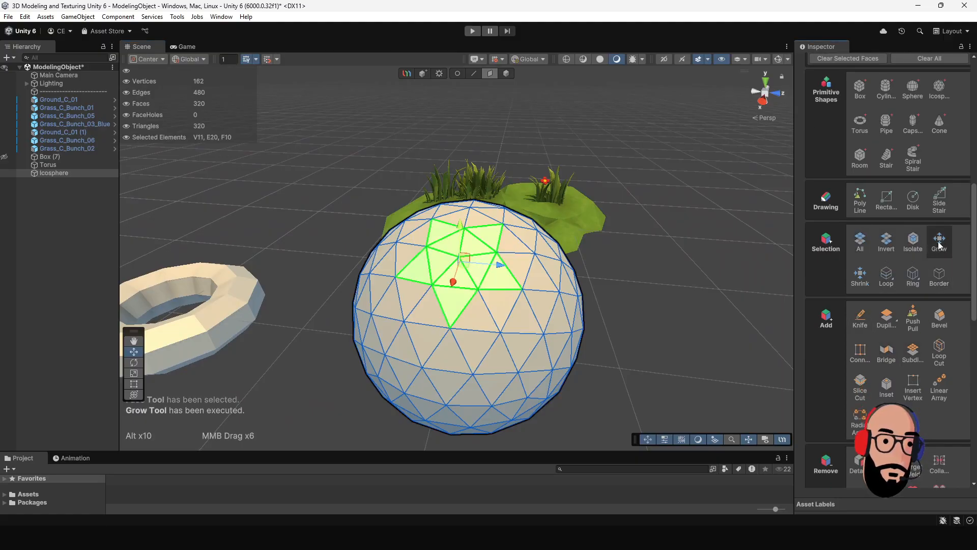
{"action": "left_click", "coordinate": [939, 243]}
{"action": "left_click", "coordinate": [939, 244]}
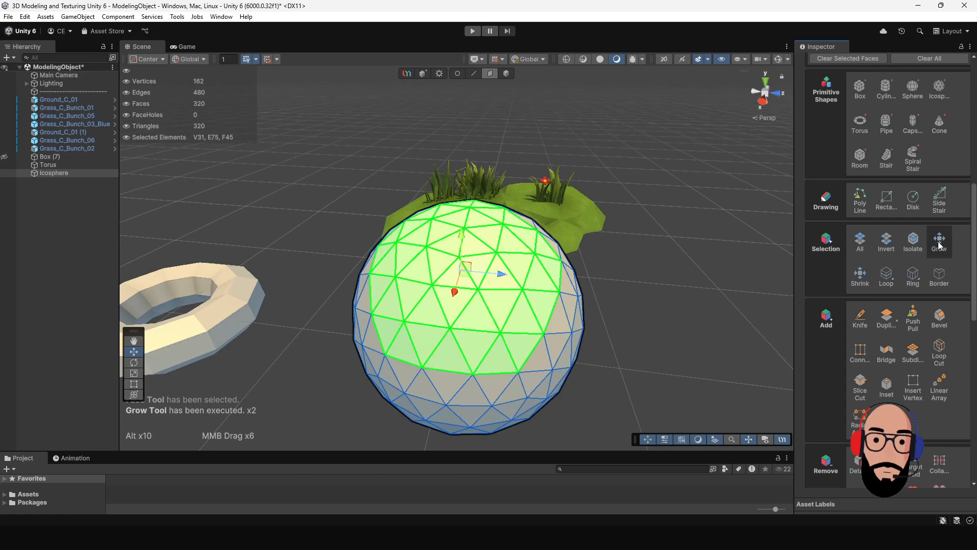
{"action": "left_click_drag", "start_coordinate": [551, 338], "coordinate": [511, 334], "text": "alt"}
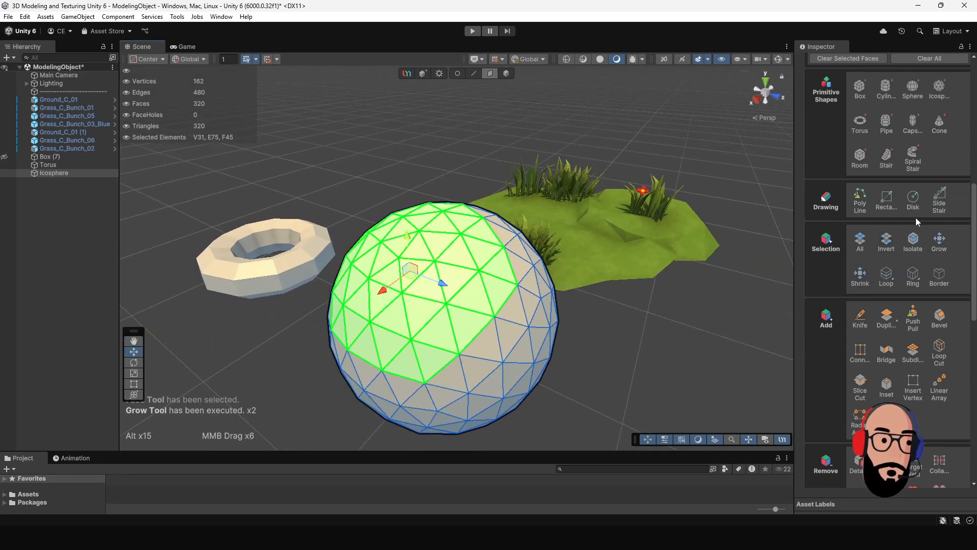
Step: Delete the selected faces to open the icosphere, and switch back to the Object tool
{"action": "left_click_drag", "start_coordinate": [591, 331], "coordinate": [633, 303], "text": "alt"}
{"action": "right_click_drag", "start_coordinate": [633, 302], "coordinate": [518, 283]}
{"action": "key", "text": "Delete"}
{"action": "left_click_drag", "start_coordinate": [518, 283], "coordinate": [457, 290], "text": "alt"}
{"action": "left_click", "coordinate": [506, 73]}
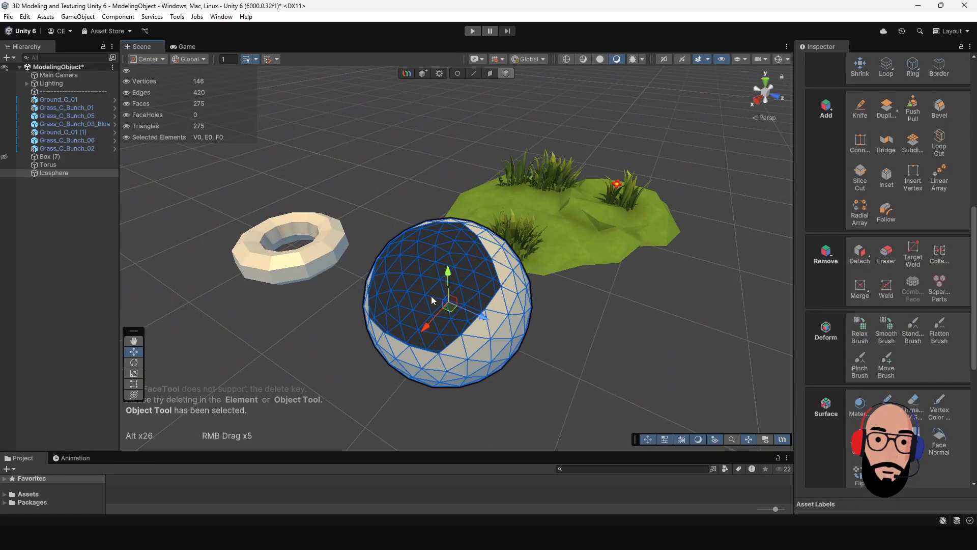
{"action": "scroll", "coordinate": [914, 287], "scroll_direction": "up", "scroll_amount": 15}
{"action": "scroll", "coordinate": [914, 292], "scroll_direction": "up", "scroll_amount": 2}
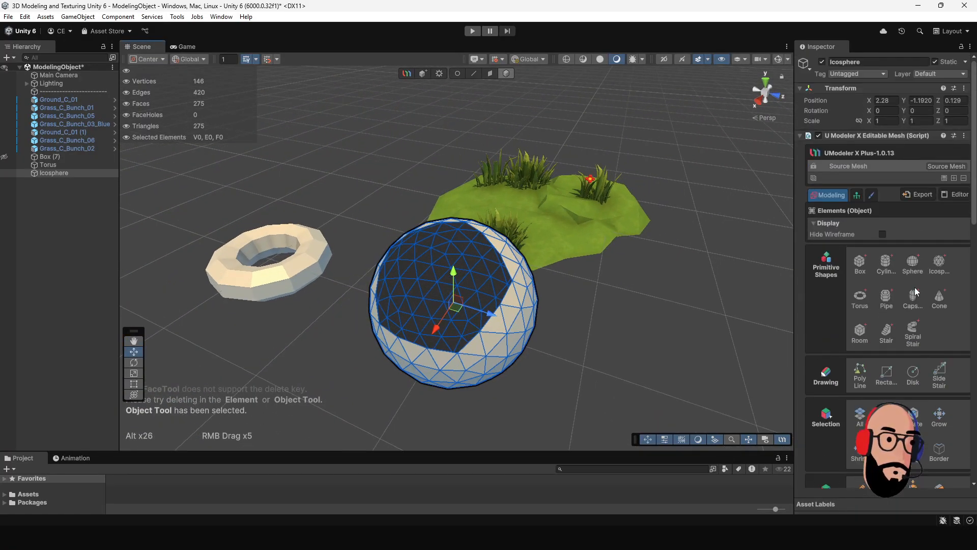
Step: Add a Shell modifier to the opened icosphere and inspect it through the opening
{"action": "left_click", "coordinate": [954, 179]}
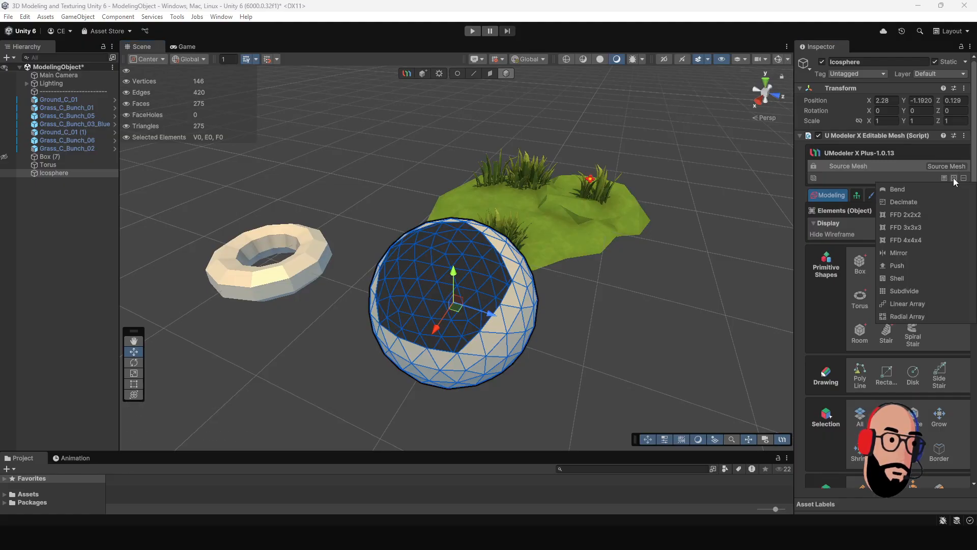
{"action": "left_click", "coordinate": [906, 279]}
{"action": "mouse_move", "coordinate": [468, 260]}
{"action": "left_mouse_down", "text": "alt"}
{"action": "mouse_move", "coordinate": [647, 277]}
{"action": "mouse_move", "coordinate": [474, 256]}
{"action": "left_mouse_up", "text": "alt"}
{"action": "right_click_drag", "start_coordinate": [475, 255], "coordinate": [453, 324], "text": "alt"}
{"action": "mouse_move", "coordinate": [452, 324]}
{"action": "left_mouse_down", "text": "alt"}
{"action": "mouse_move", "coordinate": [545, 323]}
{"action": "mouse_move", "coordinate": [461, 322]}
{"action": "left_mouse_up", "text": "alt"}
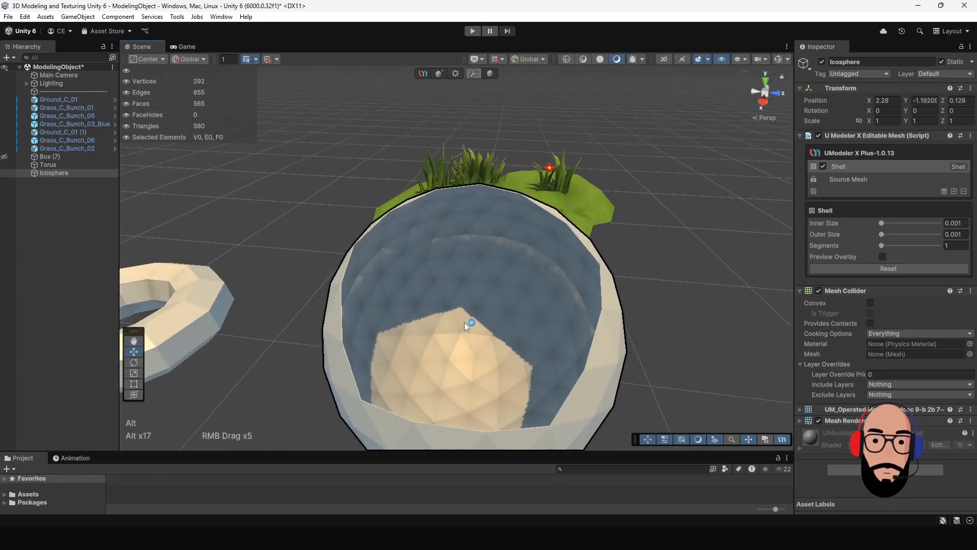
{"action": "right_click_drag", "start_coordinate": [505, 356], "coordinate": [458, 339], "text": "alt"}
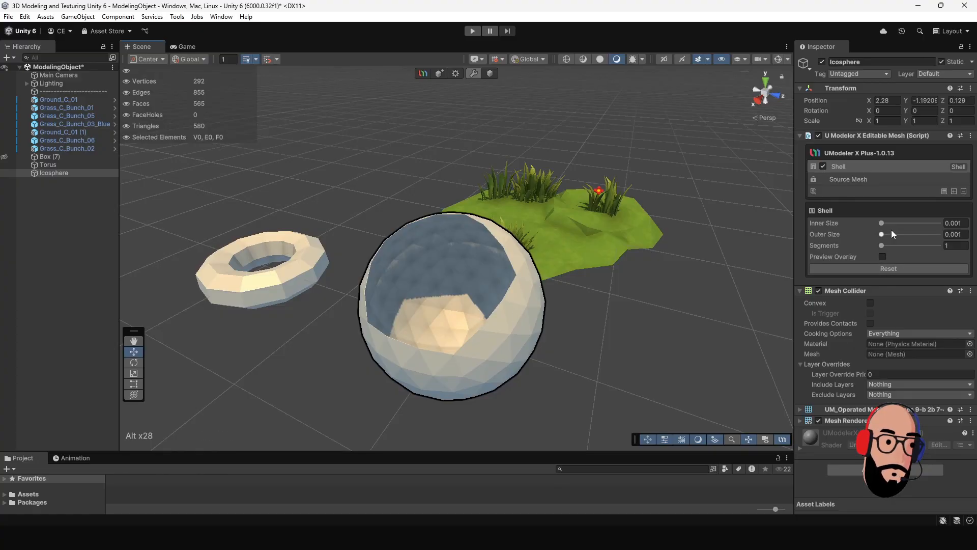
Step: Set the icosphere Shell's Inner Size to 0.06, trying 0.5, 0.1 and 0.01 on the way
{"action": "left_click_drag", "start_coordinate": [881, 224], "coordinate": [882, 223]}
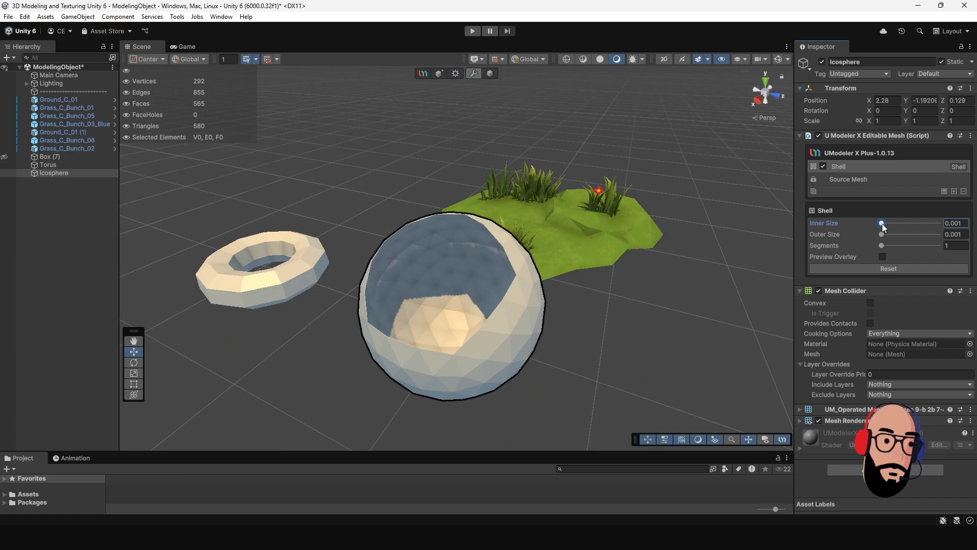
{"action": "left_click", "coordinate": [969, 225]}
{"action": "left_click", "coordinate": [968, 224]}
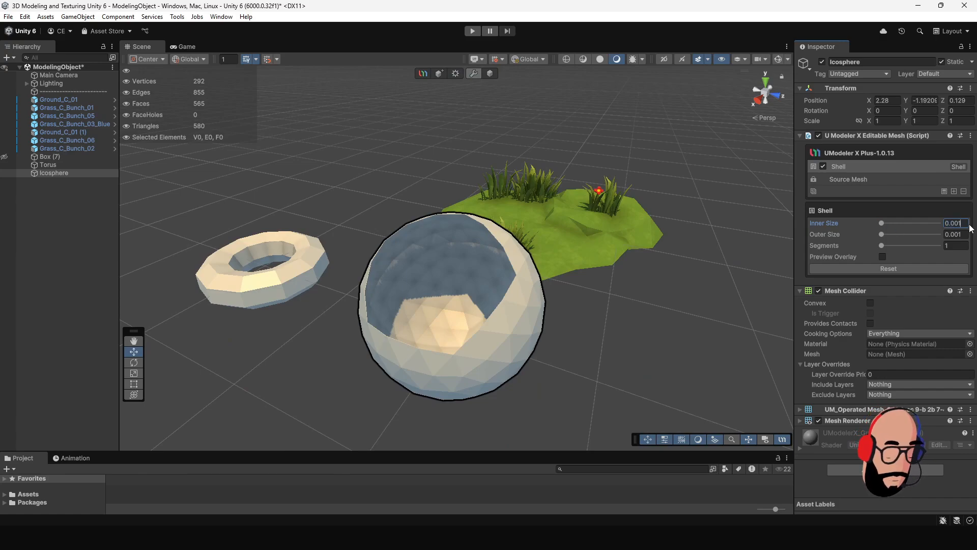
{"action": "key", "text": "BackSpace"}
{"action": "type", "text": "5"}
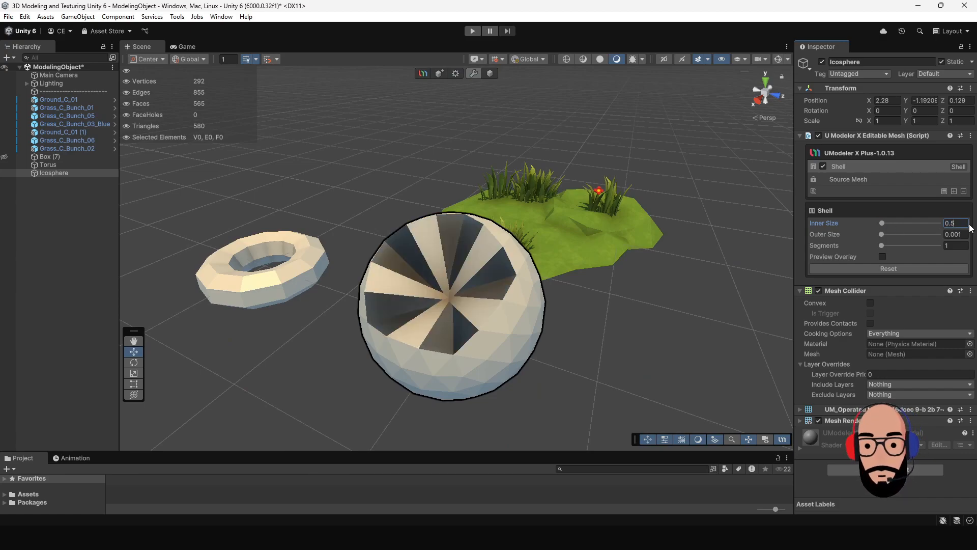
{"action": "key", "text": "BackSpace"}
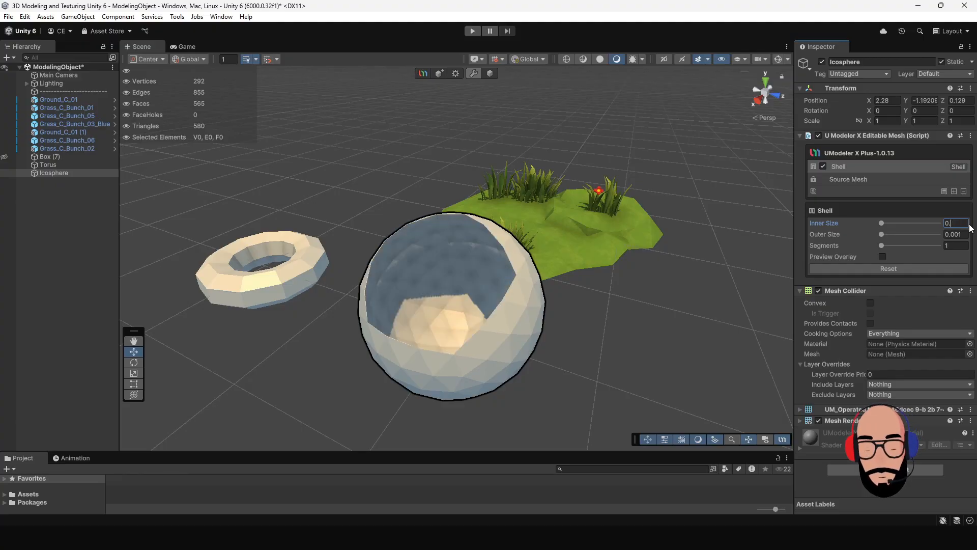
{"action": "type", "text": "1"}
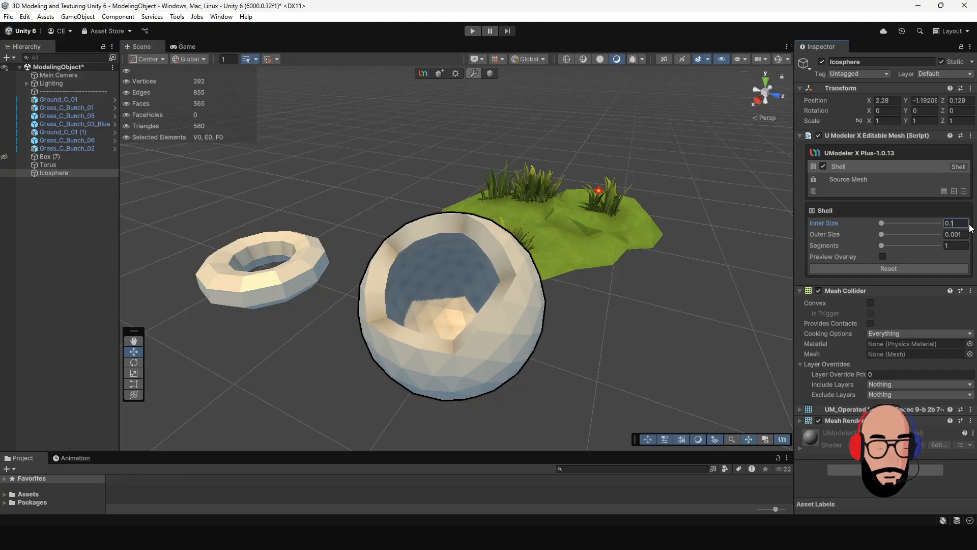
{"action": "key", "text": "BackSpace"}
{"action": "type", "text": "01"}
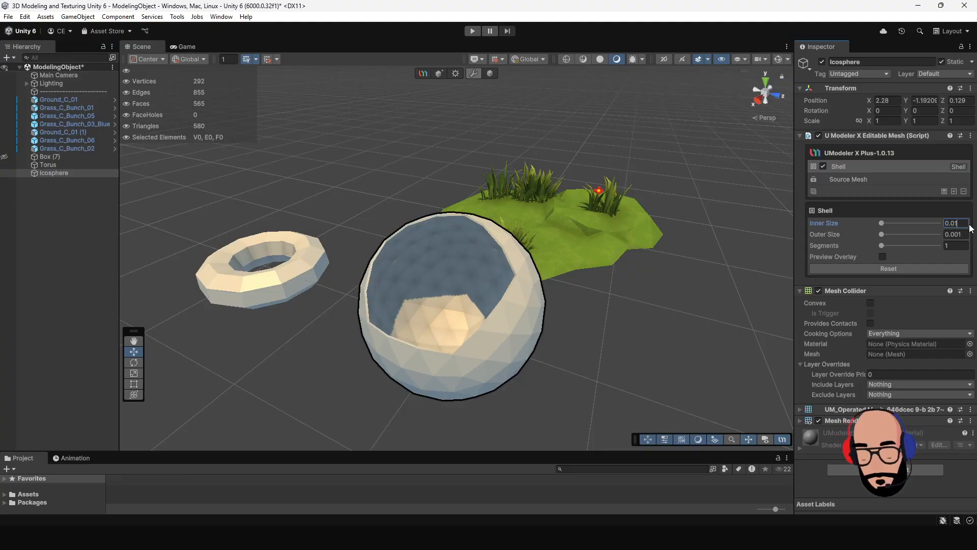
{"action": "key", "text": "BackSpace"}
{"action": "type", "text": "5"}
{"action": "key", "text": "BackSpace"}
{"action": "type", "text": "6"}
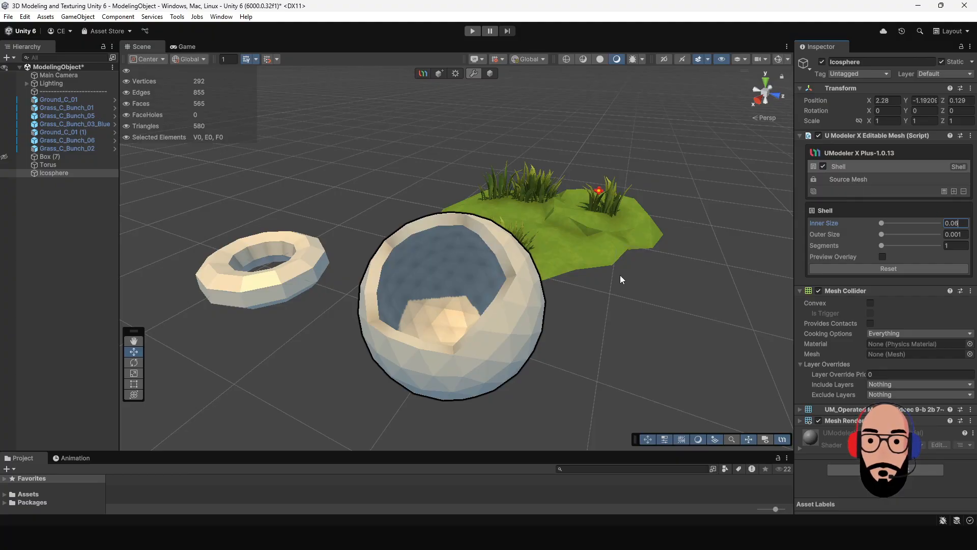
Step: Switch the scene view to shaded wireframe and examine the icosphere's thickened shell
{"action": "scroll", "coordinate": [592, 90], "scroll_direction": "up", "scroll_amount": 1}
{"action": "left_click", "coordinate": [585, 60]}
{"action": "mouse_move", "coordinate": [590, 101]}
{"action": "left_mouse_down", "text": "alt"}
{"action": "mouse_move", "coordinate": [637, 235]}
{"action": "mouse_move", "coordinate": [575, 193]}
{"action": "mouse_move", "coordinate": [388, 174]}
{"action": "mouse_move", "coordinate": [402, 219]}
{"action": "left_mouse_up", "text": "alt"}
{"action": "right_click_drag", "start_coordinate": [402, 219], "coordinate": [418, 293], "text": "alt"}
{"action": "left_click_drag", "start_coordinate": [419, 293], "coordinate": [554, 346], "text": "alt"}
{"action": "right_click_drag", "start_coordinate": [555, 346], "coordinate": [508, 306], "text": "alt"}
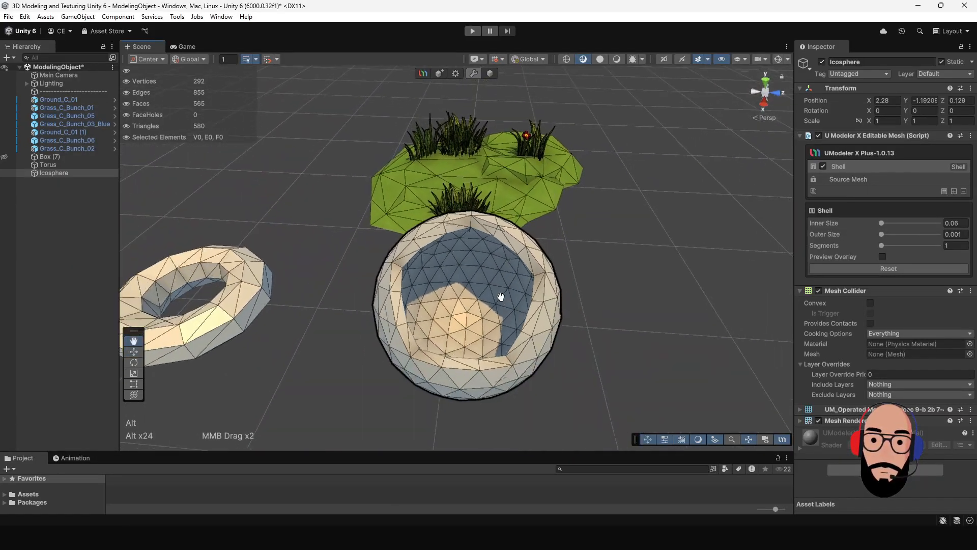
{"action": "middle_click_drag", "start_coordinate": [509, 305], "coordinate": [458, 255], "text": "alt"}
Step: Create a new UModeler X object and draw a rectangle about 0.58 by 0.60 on the ground beside the icosphere
{"action": "left_click", "coordinate": [576, 285]}
{"action": "left_click_drag", "start_coordinate": [583, 295], "coordinate": [471, 216], "text": "alt"}
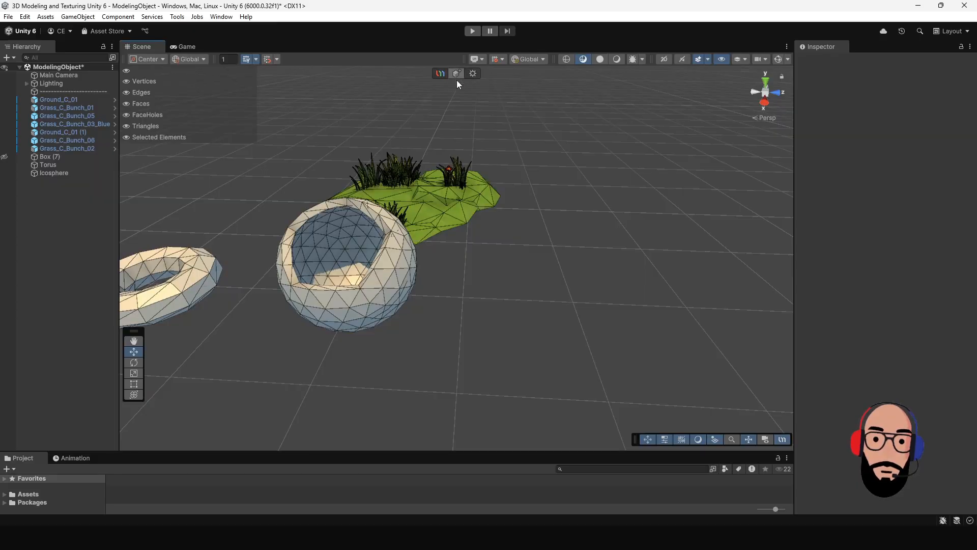
{"action": "left_click", "coordinate": [456, 73]}
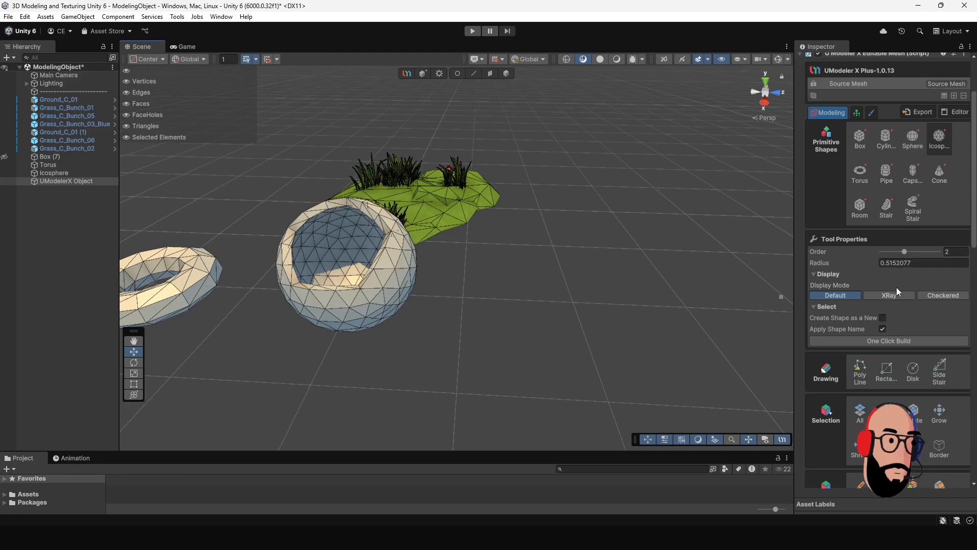
{"action": "left_click", "coordinate": [896, 315]}
{"action": "mouse_move", "coordinate": [519, 289]}
{"action": "left_mouse_down"}
{"action": "mouse_move", "coordinate": [555, 336]}
{"action": "mouse_move", "coordinate": [625, 338]}
{"action": "mouse_move", "coordinate": [600, 336]}
{"action": "left_mouse_up"}
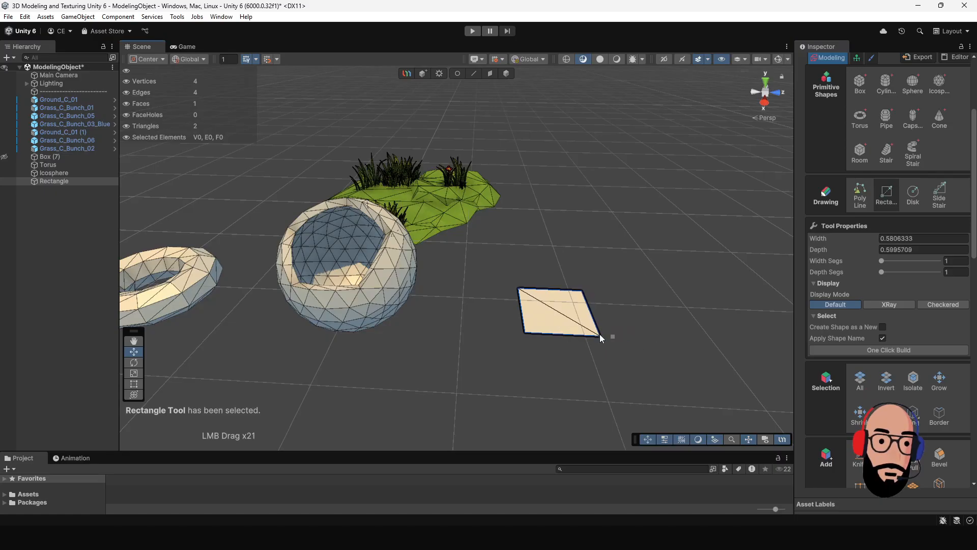
Step: In edge mode, extrude the rectangle's back edge into a slanted section and an upright section to form a chair backrest
{"action": "left_click", "coordinate": [474, 74]}
{"action": "left_click_drag", "start_coordinate": [509, 255], "coordinate": [553, 258], "text": "alt"}
{"action": "left_click", "coordinate": [526, 312]}
{"action": "left_click_drag", "start_coordinate": [516, 219], "coordinate": [504, 196]}
{"action": "left_click_drag", "start_coordinate": [529, 307], "coordinate": [564, 341], "text": "alt"}
{"action": "middle_click_drag", "start_coordinate": [565, 351], "coordinate": [536, 329], "text": "alt"}
Step: Extrude the seat's front edge downward in several bends and back under the seat to form the chair's base
{"action": "left_click", "coordinate": [557, 336]}
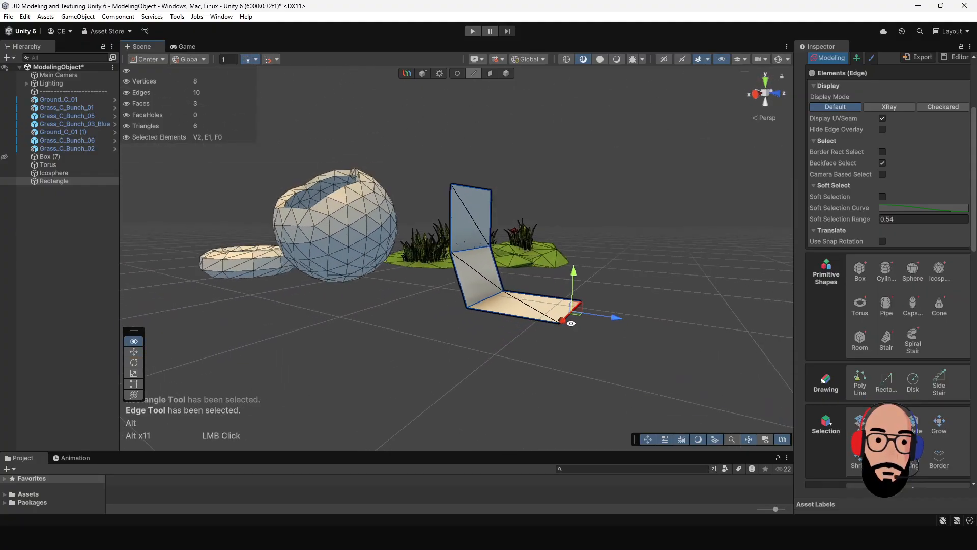
{"action": "left_click_drag", "start_coordinate": [593, 317], "coordinate": [604, 349], "text": "shift"}
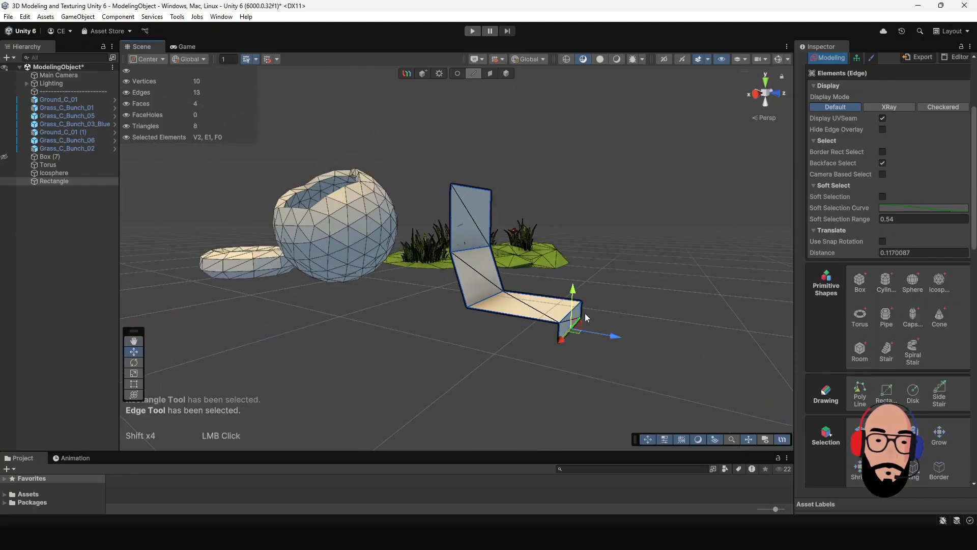
{"action": "left_click_drag", "start_coordinate": [573, 294], "coordinate": [603, 363], "text": "shift"}
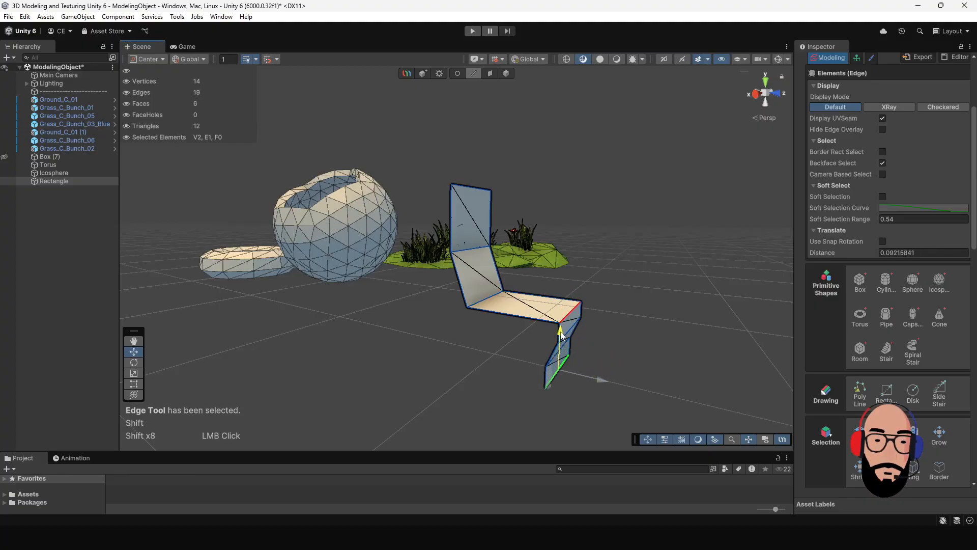
{"action": "left_click_drag", "start_coordinate": [602, 371], "coordinate": [382, 353], "text": "shift"}
{"action": "right_click_drag", "start_coordinate": [381, 353], "coordinate": [473, 326], "text": "alt"}
{"action": "left_click_drag", "start_coordinate": [473, 325], "coordinate": [511, 346], "text": "alt"}
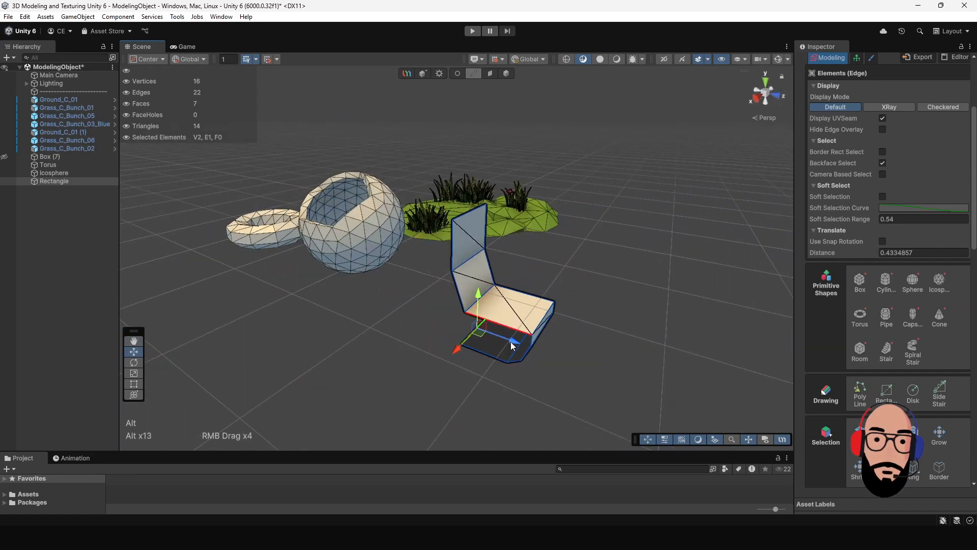
Step: In face mode, box-select all the faces of the chair shape
{"action": "left_click", "coordinate": [489, 74]}
{"action": "left_click_drag", "start_coordinate": [585, 251], "coordinate": [642, 331], "text": "alt"}
{"action": "left_click_drag", "start_coordinate": [480, 305], "coordinate": [494, 276], "text": "alt"}
{"action": "left_click_drag", "start_coordinate": [458, 196], "coordinate": [574, 353]}
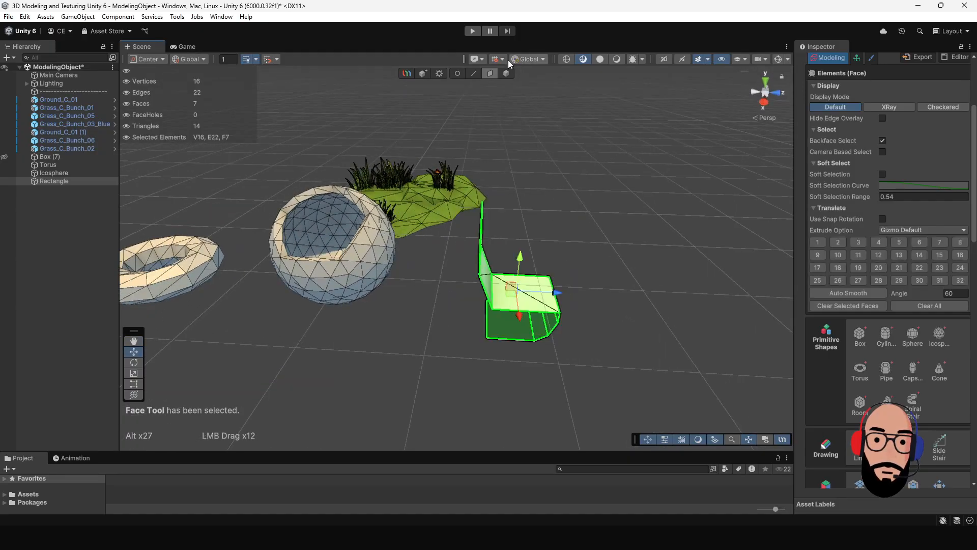
Step: Switch back to the Object tool and add a Shell modifier to the chair shape
{"action": "left_click", "coordinate": [507, 74]}
{"action": "left_click_drag", "start_coordinate": [605, 239], "coordinate": [530, 218], "text": "alt"}
{"action": "scroll", "coordinate": [922, 146], "scroll_direction": "up", "scroll_amount": 5}
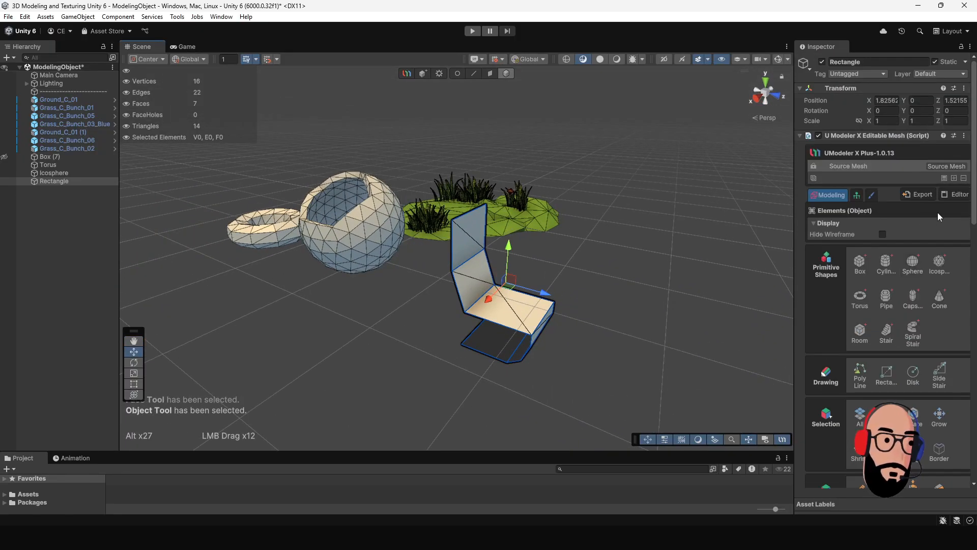
{"action": "left_click", "coordinate": [955, 179]}
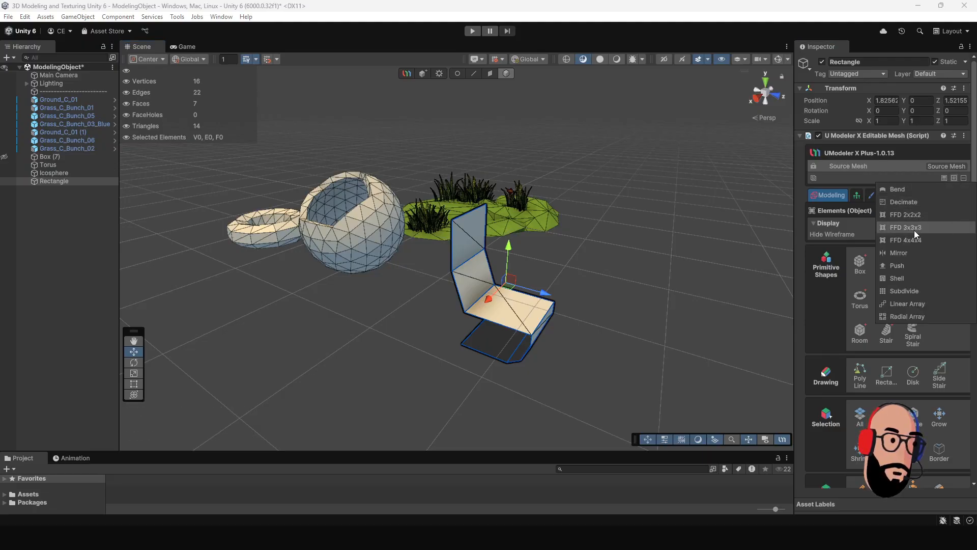
{"action": "left_click", "coordinate": [907, 276]}
{"action": "left_click_drag", "start_coordinate": [763, 275], "coordinate": [500, 309], "text": "alt"}
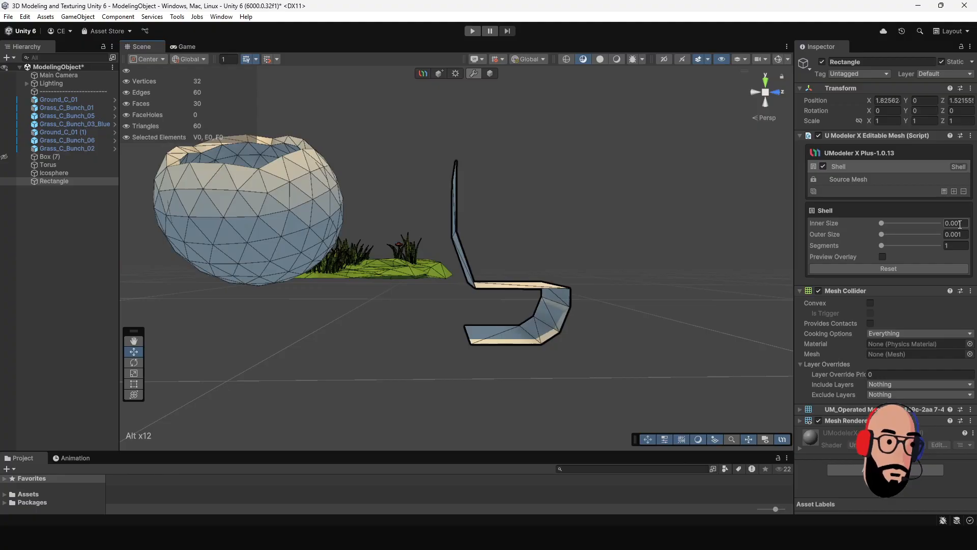
{"action": "left_click_drag", "start_coordinate": [767, 239], "coordinate": [587, 261], "text": "alt"}
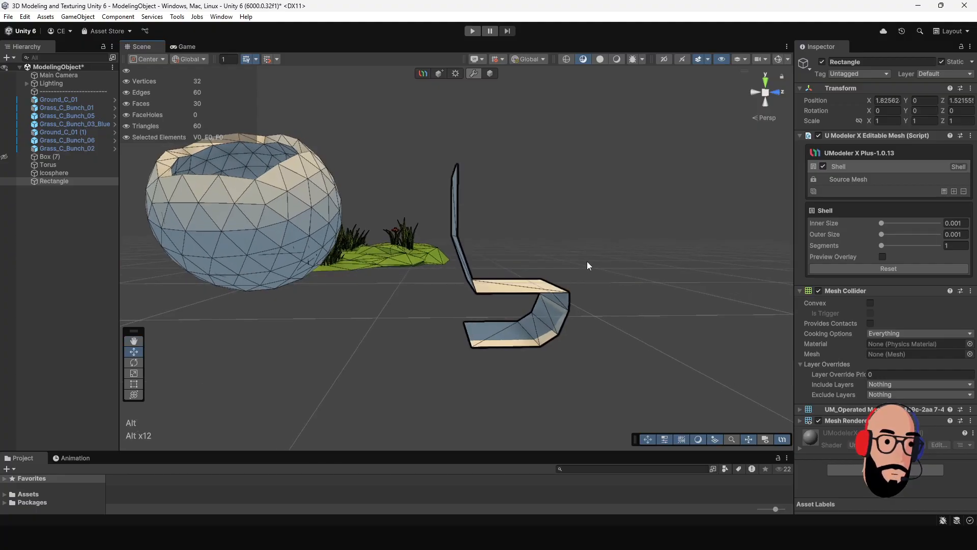
Step: Set the chair Shell's Inner Size to 0.05 and inspect the resulting thickness
{"action": "left_click", "coordinate": [961, 226]}
{"action": "key", "text": "Right"}
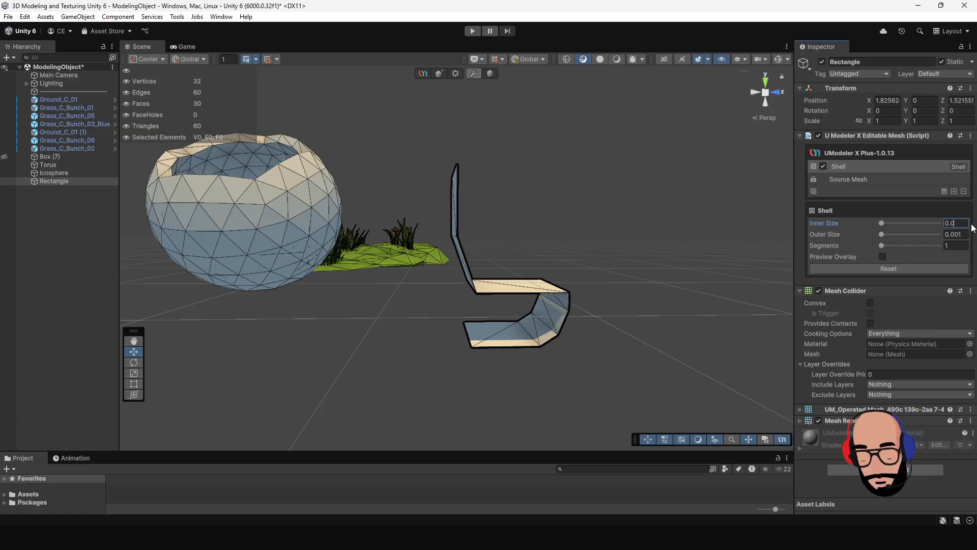
{"action": "type", "text": "5"}
{"action": "left_click_drag", "start_coordinate": [498, 342], "coordinate": [458, 276], "text": "alt"}
{"action": "right_click_drag", "start_coordinate": [458, 276], "coordinate": [530, 305], "text": "alt"}
{"action": "left_click_drag", "start_coordinate": [530, 305], "coordinate": [593, 337], "text": "alt"}
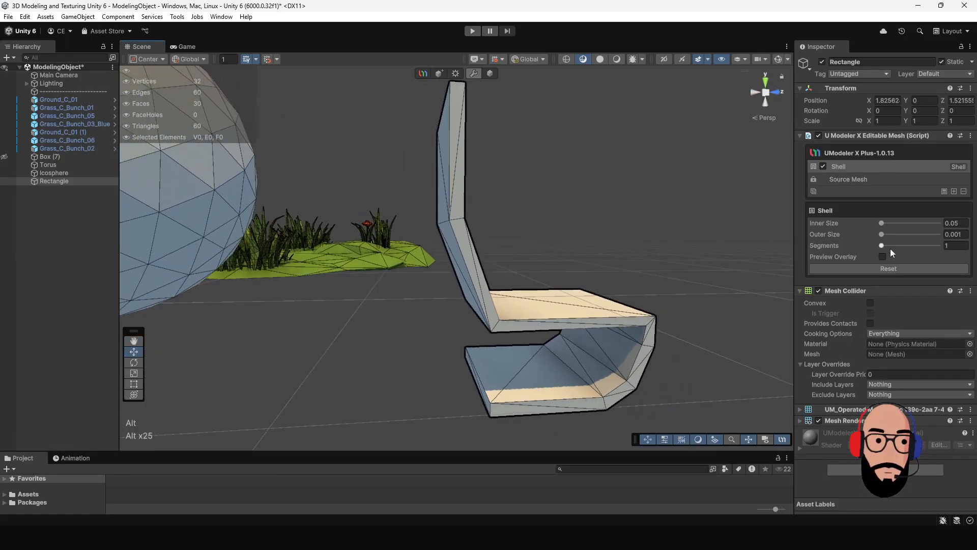
Step: Set the chair Shell's Outer Size to 0.1, trying 0.2 on the way
{"action": "left_click", "coordinate": [966, 234]}
{"action": "left_click", "coordinate": [968, 234]}
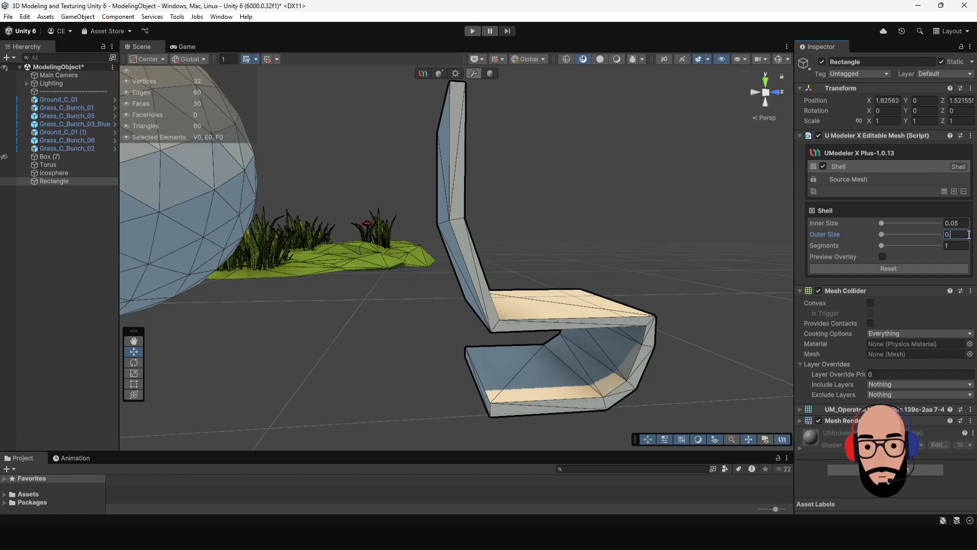
{"action": "type", "text": ".5"}
{"action": "key", "text": "BackSpace"}
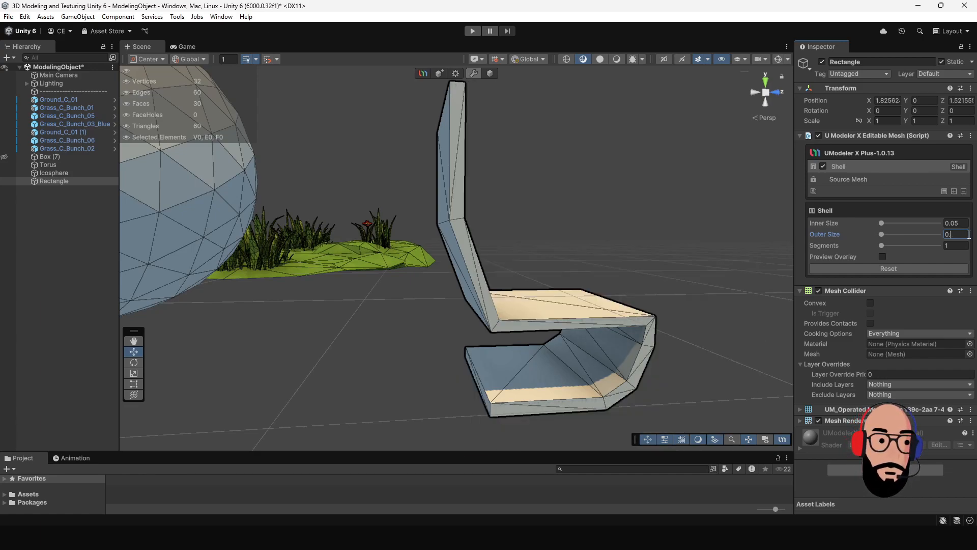
{"action": "type", "text": "1"}
{"action": "key", "text": "BackSpace"}
{"action": "type", "text": "2"}
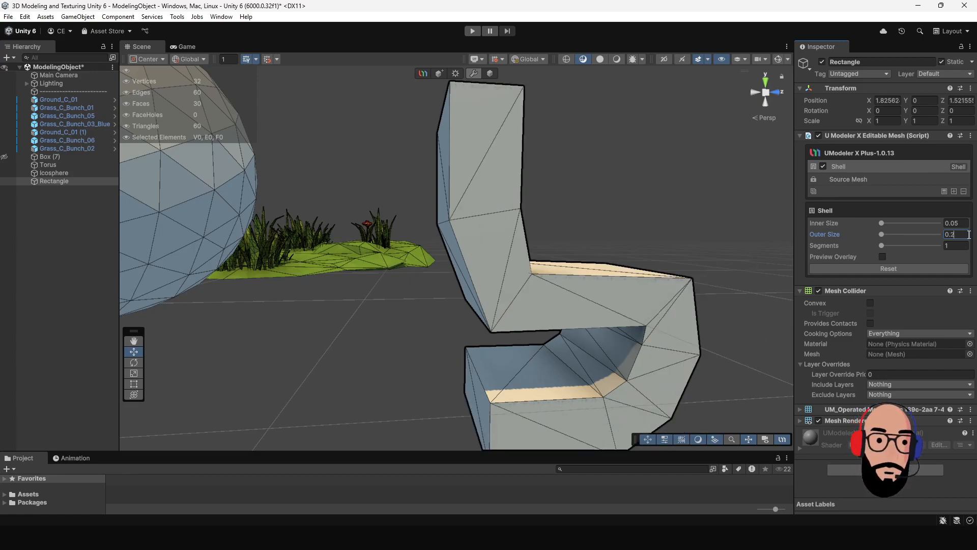
{"action": "key", "text": "BackSpace"}
{"action": "type", "text": "1"}
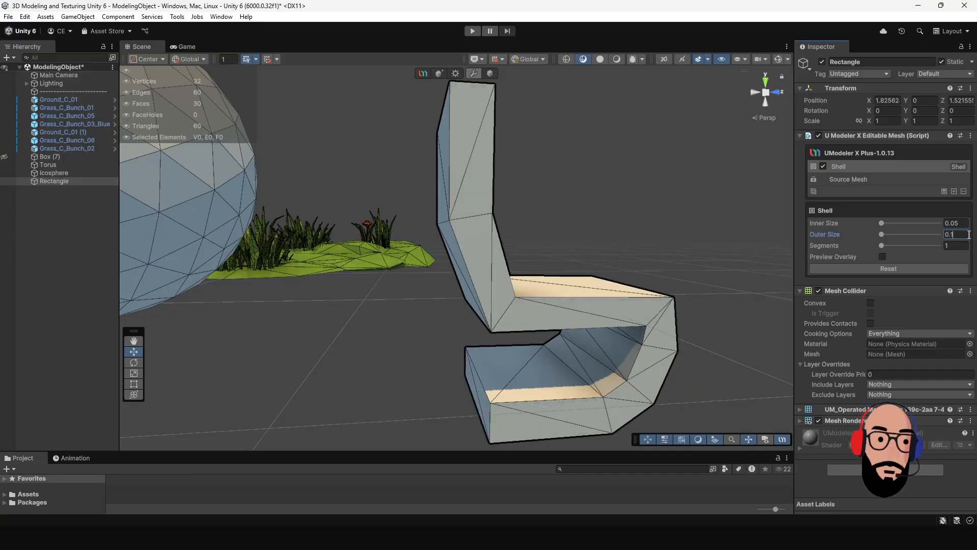
{"action": "right_click_drag", "start_coordinate": [606, 307], "coordinate": [598, 295], "text": "alt"}
{"action": "left_click_drag", "start_coordinate": [599, 295], "coordinate": [587, 307], "text": "alt"}
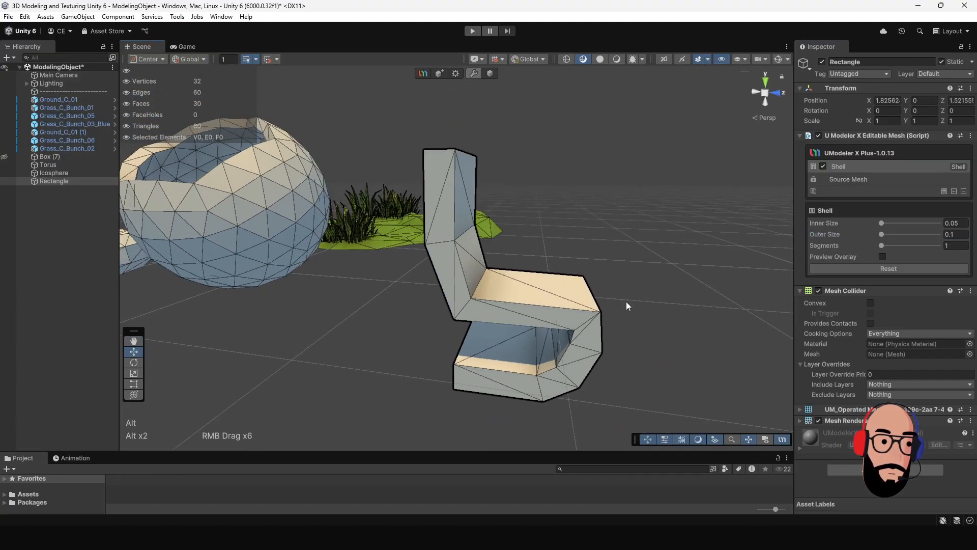
Step: Turn on the Preview Overlay for the chair's Shell modifier and view the chair from several angles
{"action": "left_click", "coordinate": [883, 256]}
{"action": "left_click_drag", "start_coordinate": [536, 343], "coordinate": [458, 285], "text": "alt"}
{"action": "right_click_drag", "start_coordinate": [458, 285], "coordinate": [424, 259], "text": "alt"}
{"action": "left_click_drag", "start_coordinate": [424, 260], "coordinate": [561, 329], "text": "alt"}
{"action": "right_click_drag", "start_coordinate": [560, 329], "coordinate": [454, 277], "text": "alt"}
{"action": "left_click_drag", "start_coordinate": [453, 276], "coordinate": [434, 337], "text": "alt"}
Step: Examine the torus, icosphere and chair together from different distances and angles
{"action": "scroll", "coordinate": [459, 294], "scroll_direction": "up", "scroll_amount": 3}
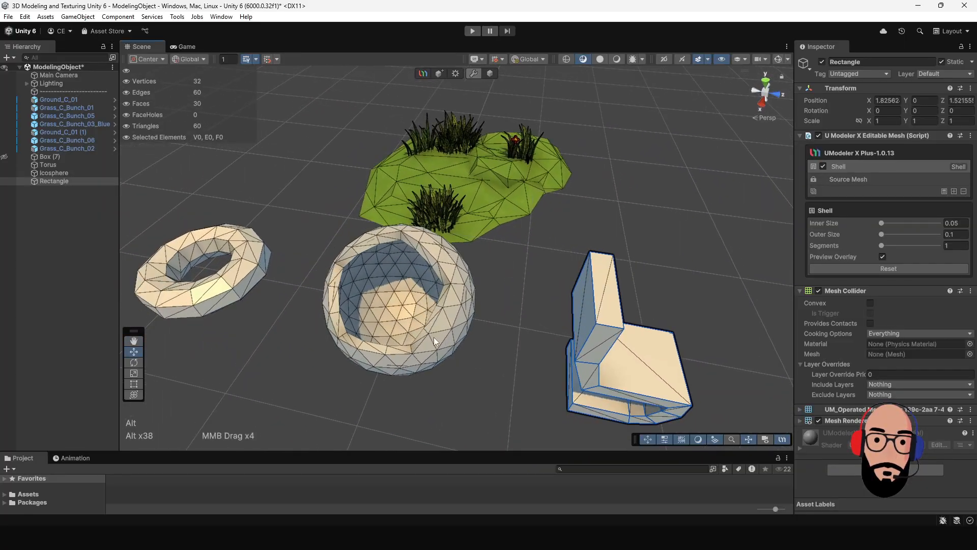
{"action": "scroll", "coordinate": [424, 336], "scroll_direction": "up", "scroll_amount": 2}
{"action": "scroll", "coordinate": [423, 333], "scroll_direction": "up", "scroll_amount": 3}
{"action": "middle_click_drag", "start_coordinate": [421, 331], "coordinate": [412, 310], "text": "alt"}
{"action": "right_click_drag", "start_coordinate": [458, 290], "coordinate": [450, 258], "text": "alt"}
{"action": "left_click_drag", "start_coordinate": [450, 258], "coordinate": [554, 325], "text": "alt"}
{"action": "right_click_drag", "start_coordinate": [554, 325], "coordinate": [499, 291], "text": "alt"}
{"action": "middle_click_drag", "start_coordinate": [499, 291], "coordinate": [491, 319], "text": "alt"}
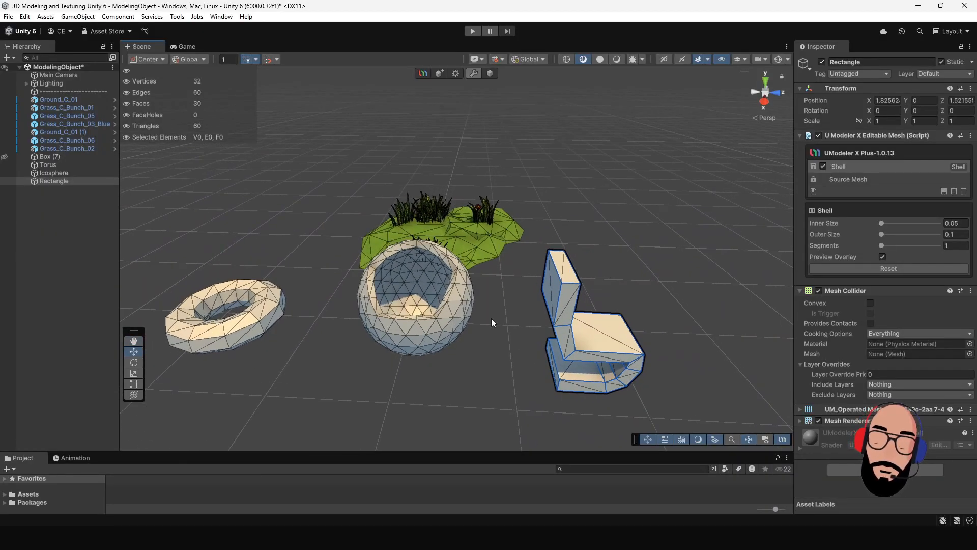